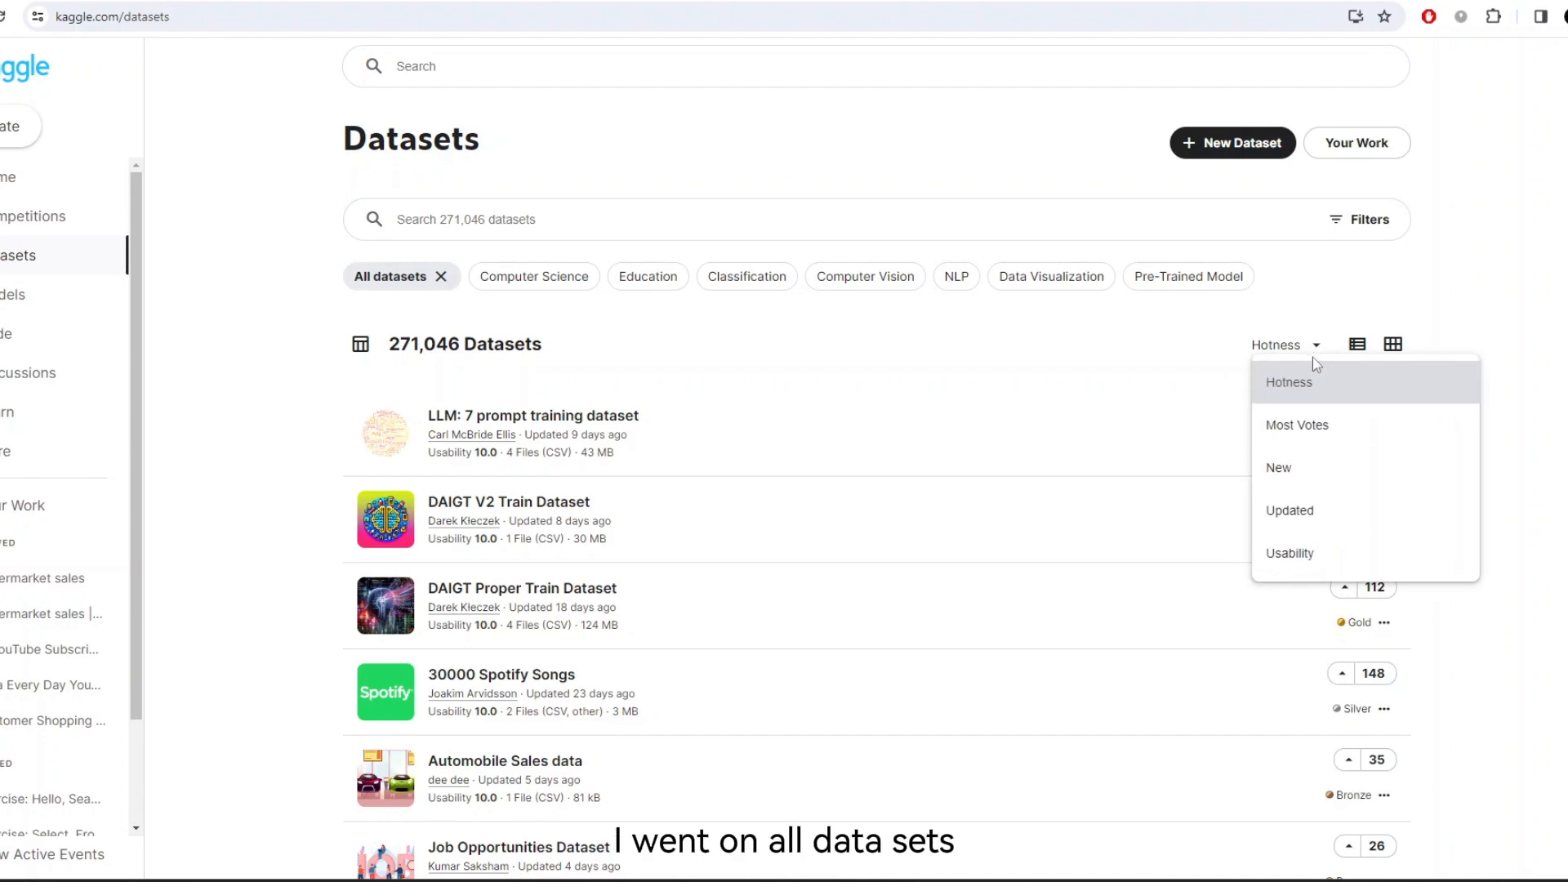
# Sort the Kaggle datasets by Hotness and open the Customer Shopping Trends Dataset
pyautogui.click(1318, 399)
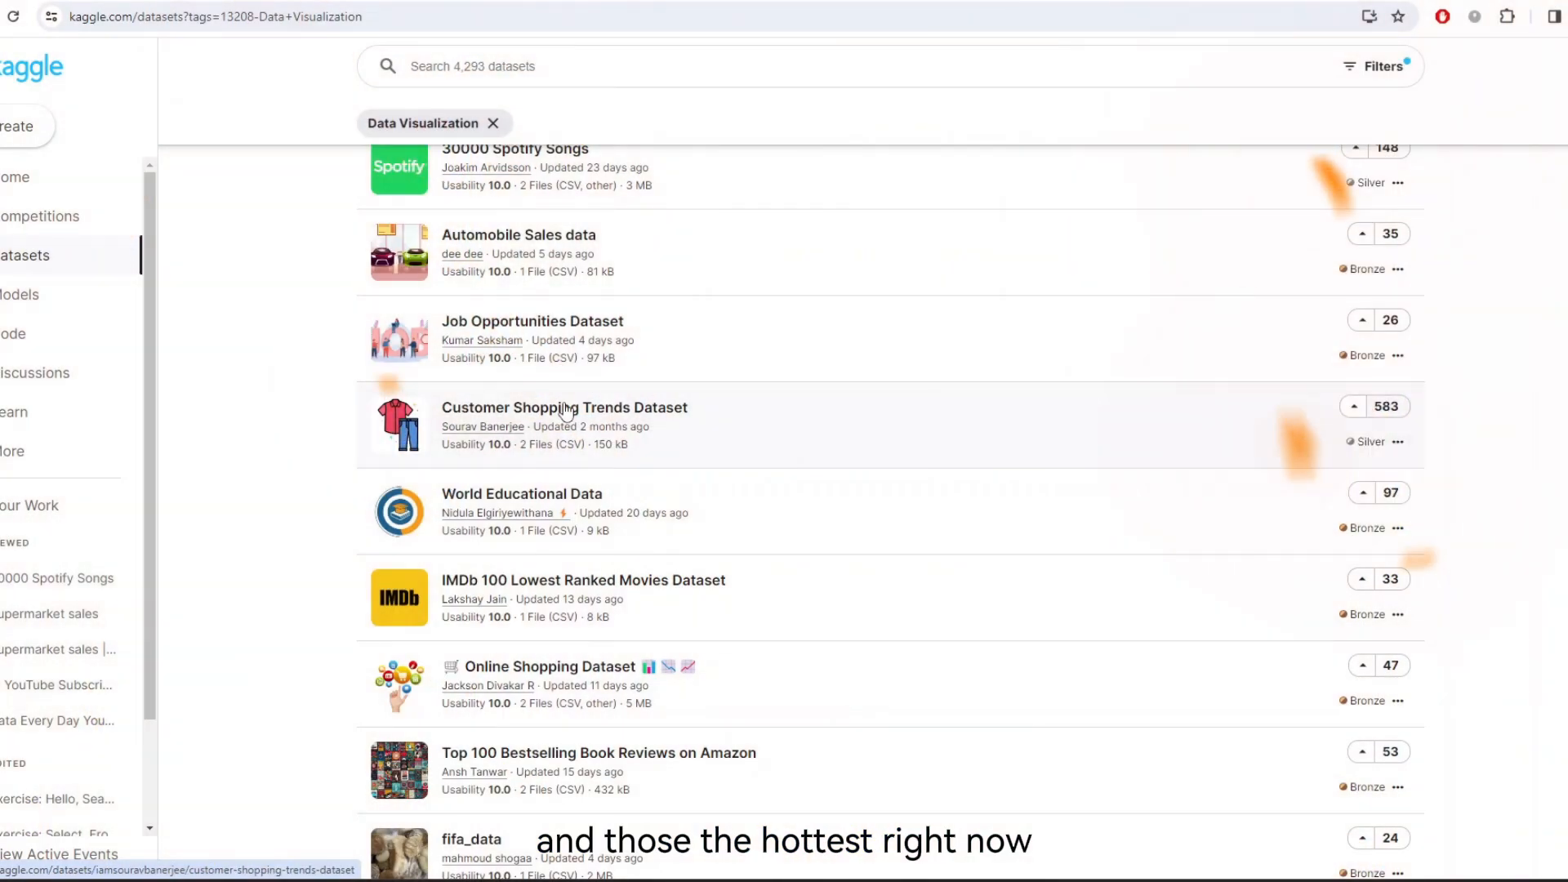
pyautogui.click(566, 408)
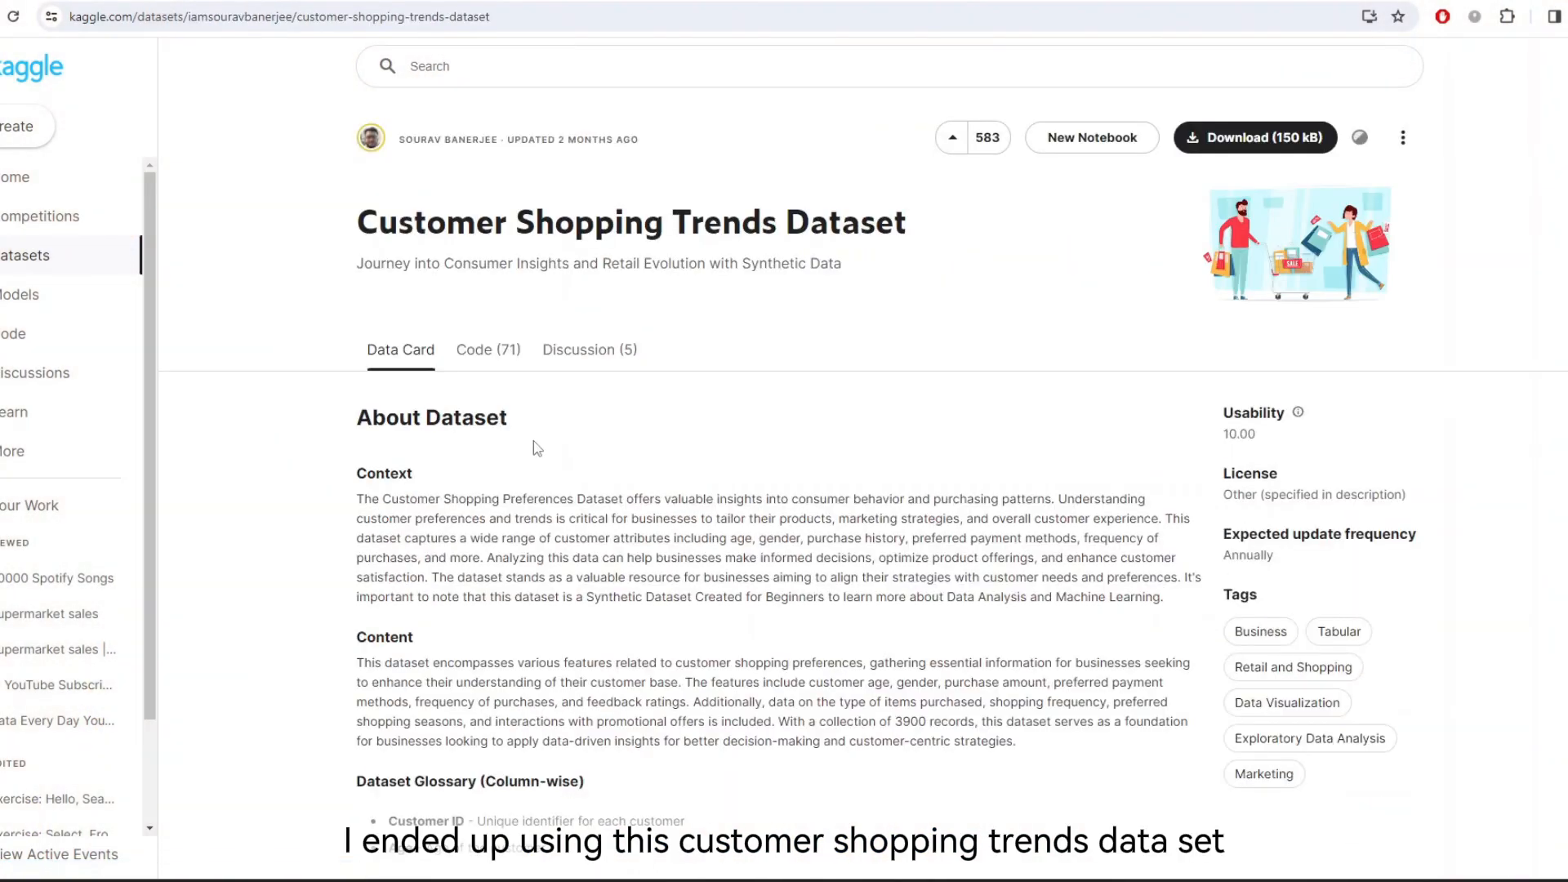
# Preview shopping_trends.csv in the Compact view and look through its columns across to Season
pyautogui.scroll(-10, 535, 441)
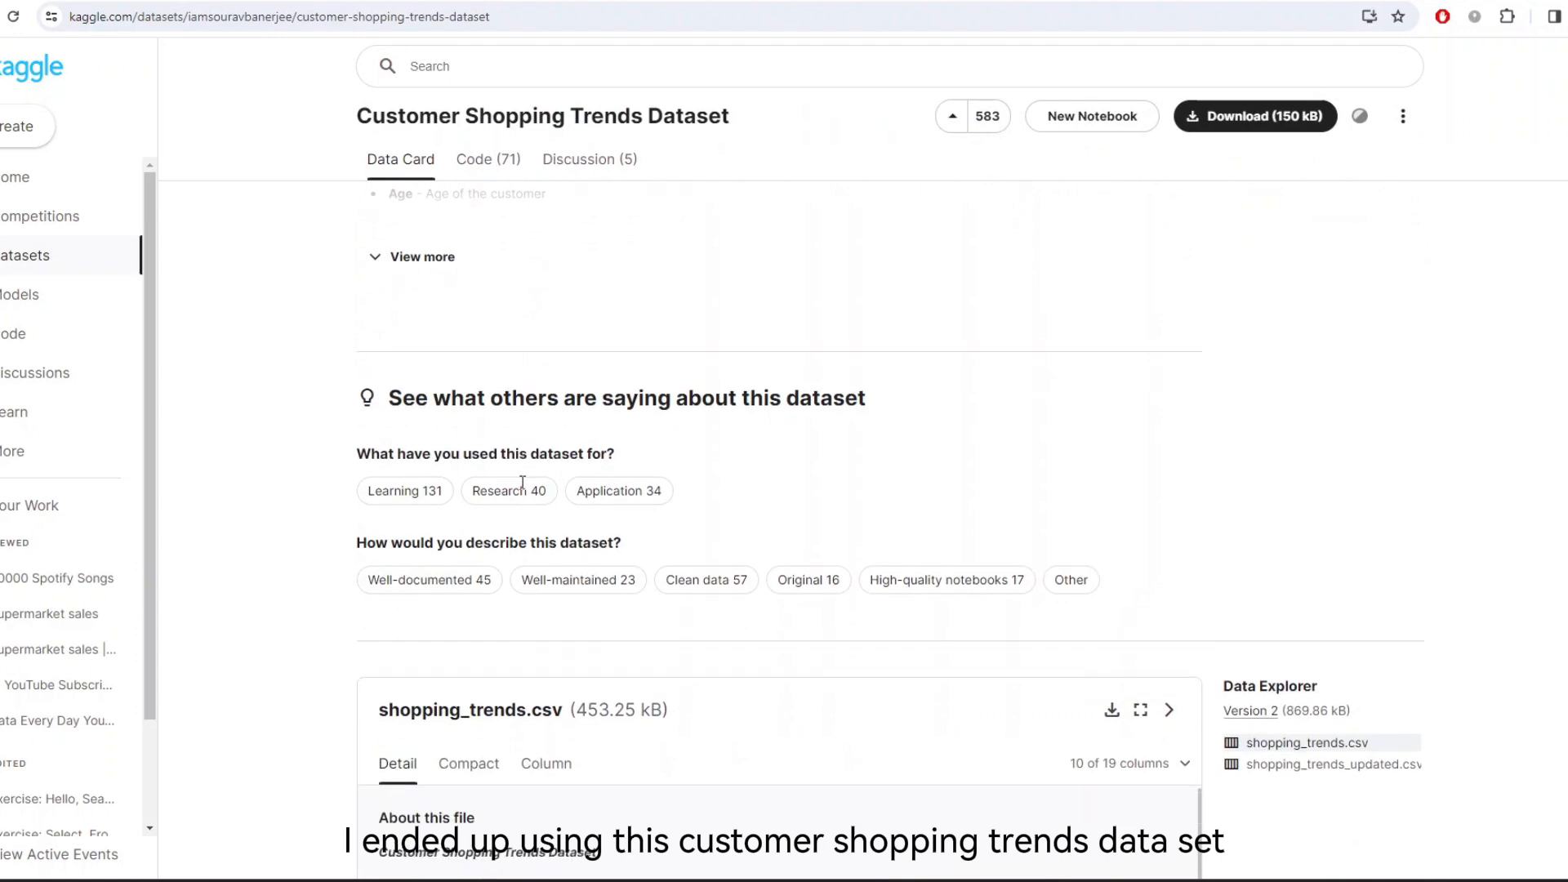
pyautogui.click(457, 441)
pyautogui.scroll(-2, 477, 448)
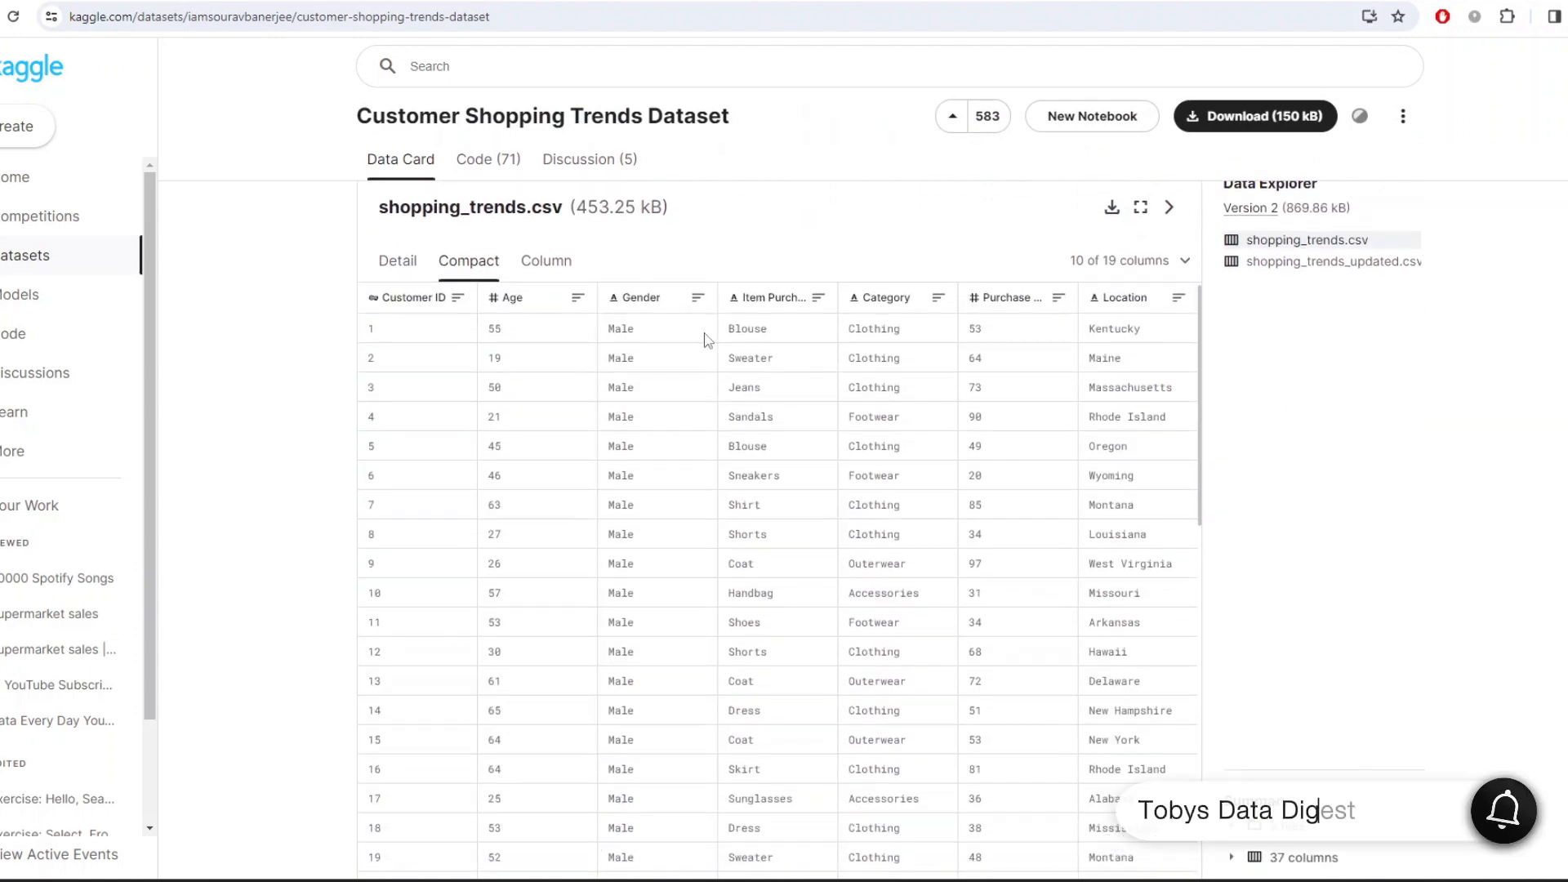
pyautogui.moveTo(988, 339); pyautogui.dragTo(1229, 329)
pyautogui.click(1109, 354)
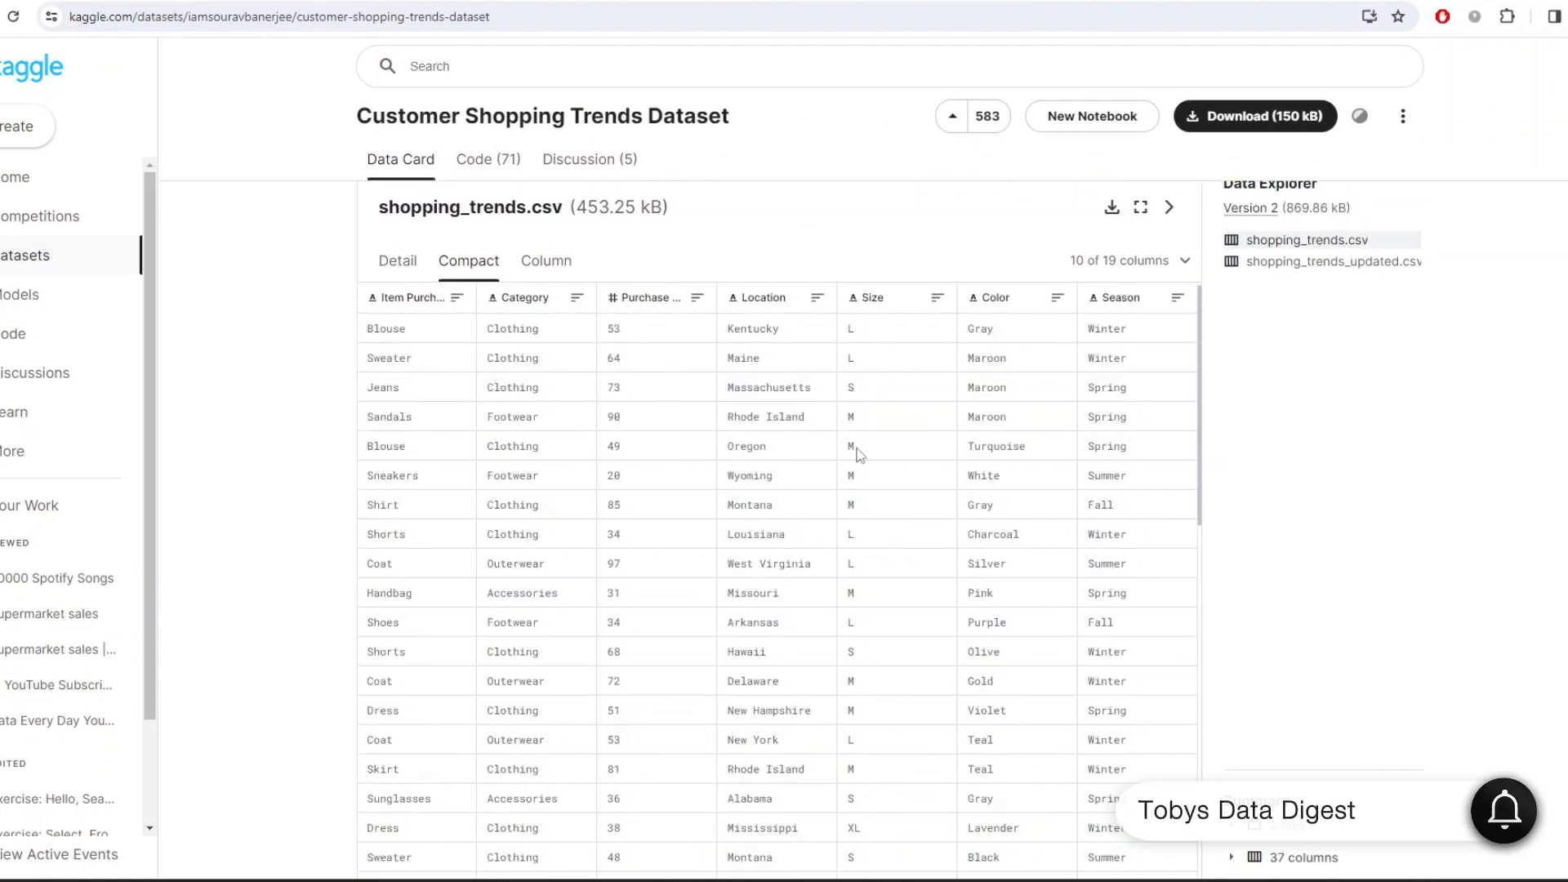
pyautogui.scroll(5, 816, 490)
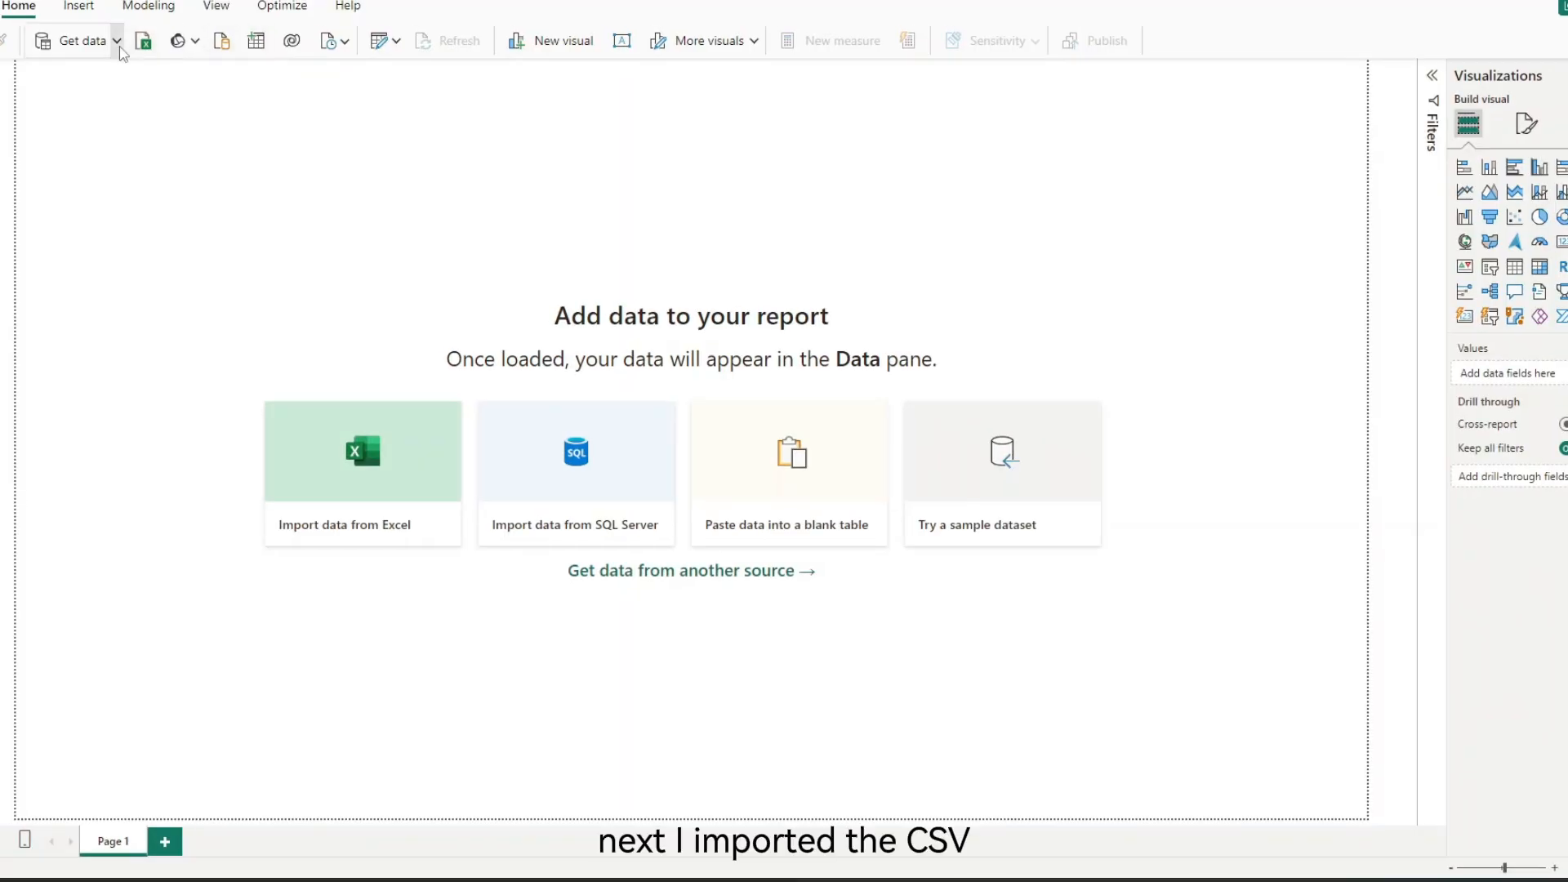
# Switch to Power BI and import shopping_trends_updated.csv, looking over its columns in the import preview
pyautogui.click(116, 41)
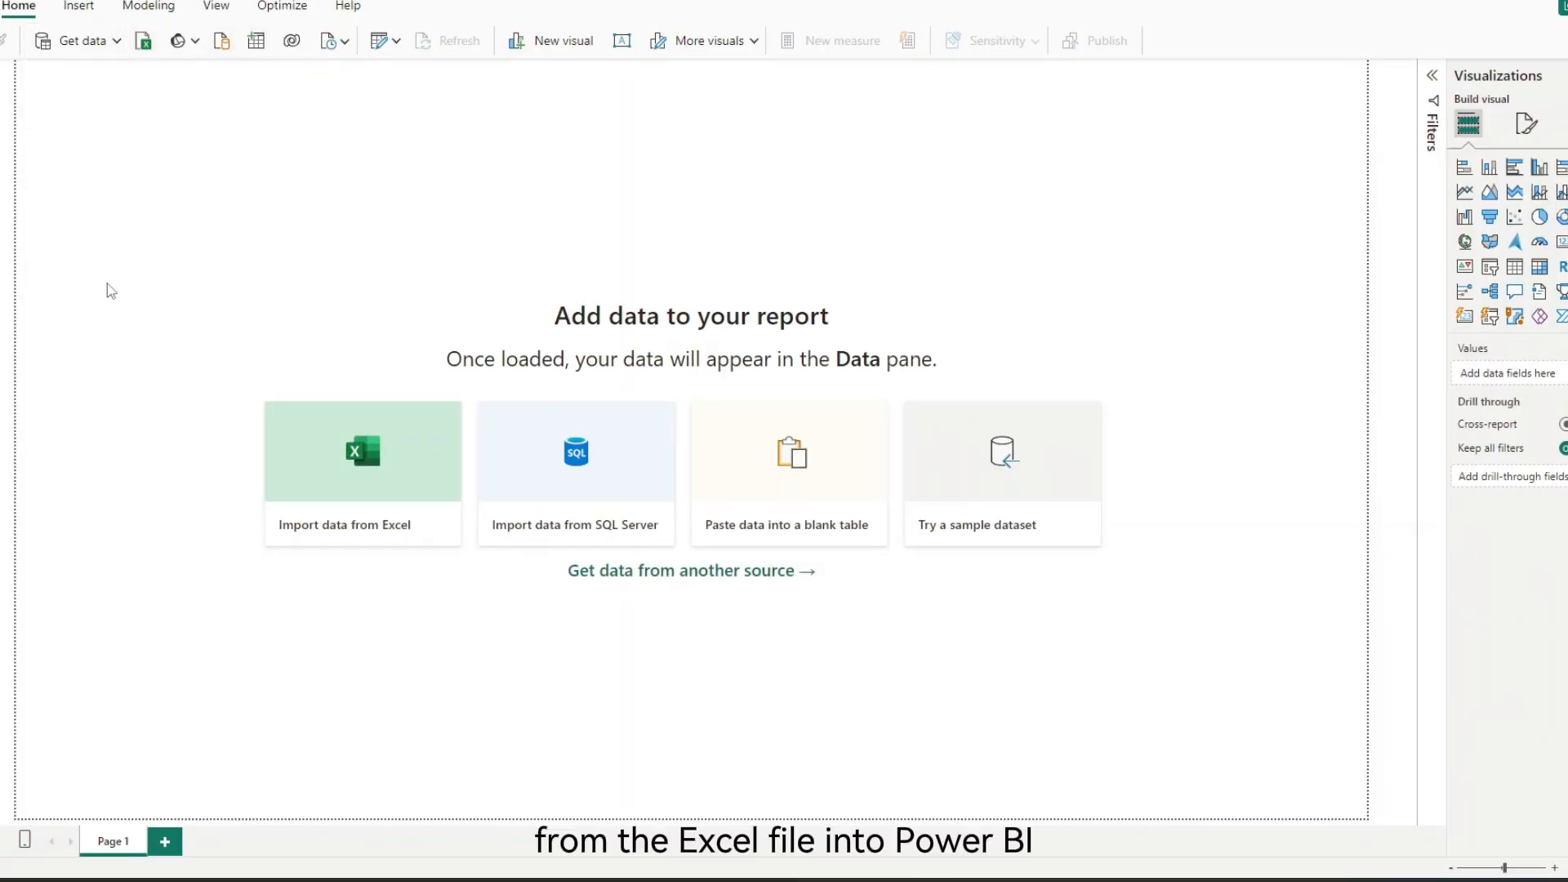
pyautogui.click(82, 276)
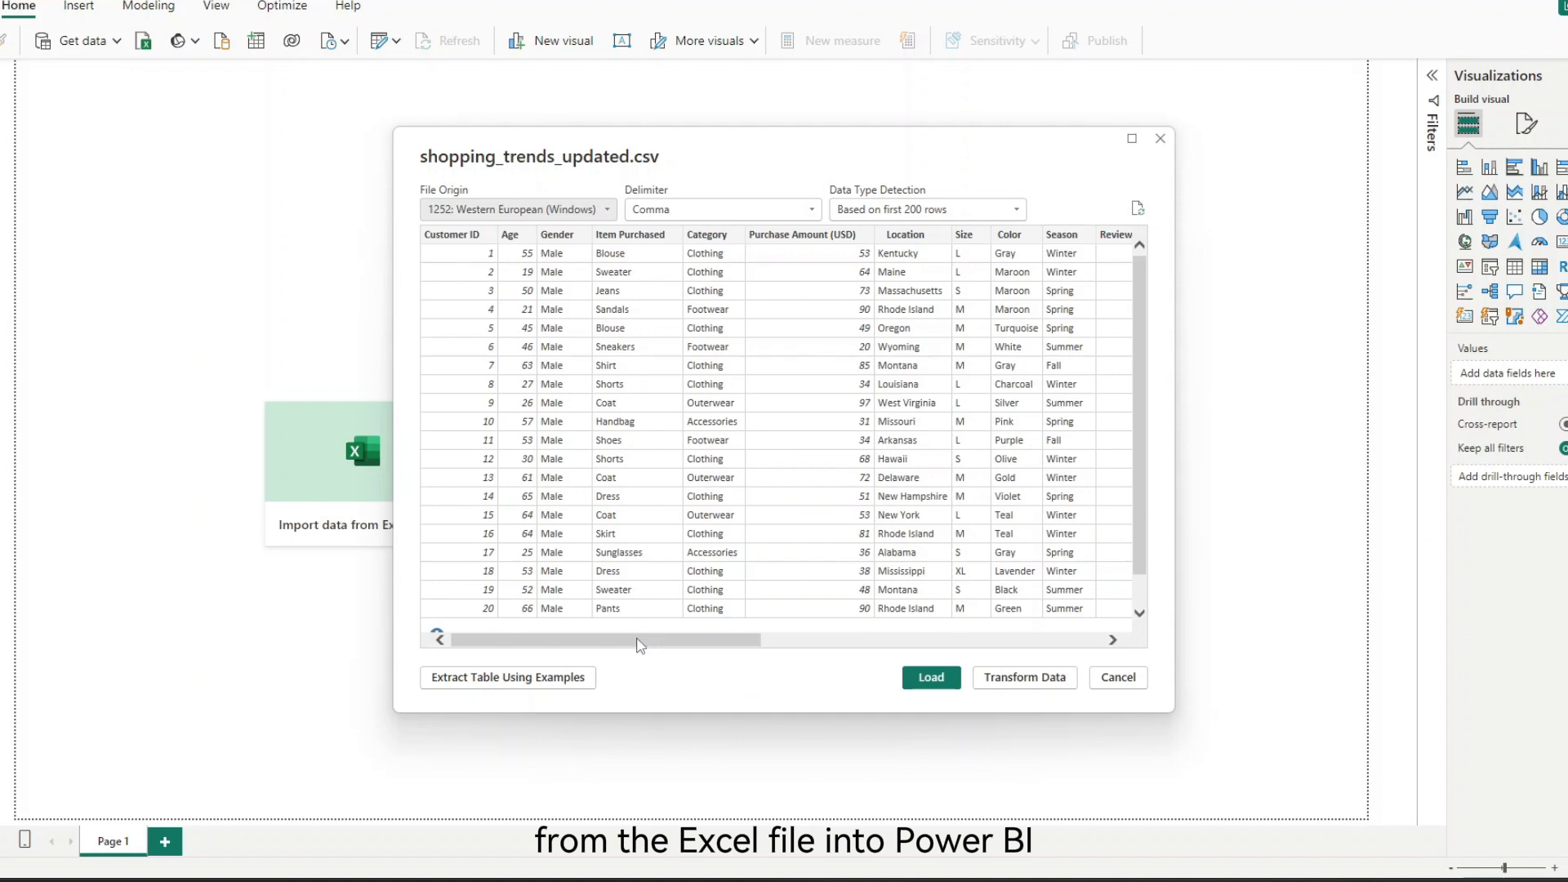
pyautogui.moveTo(640, 646); pyautogui.dragTo(903, 654)
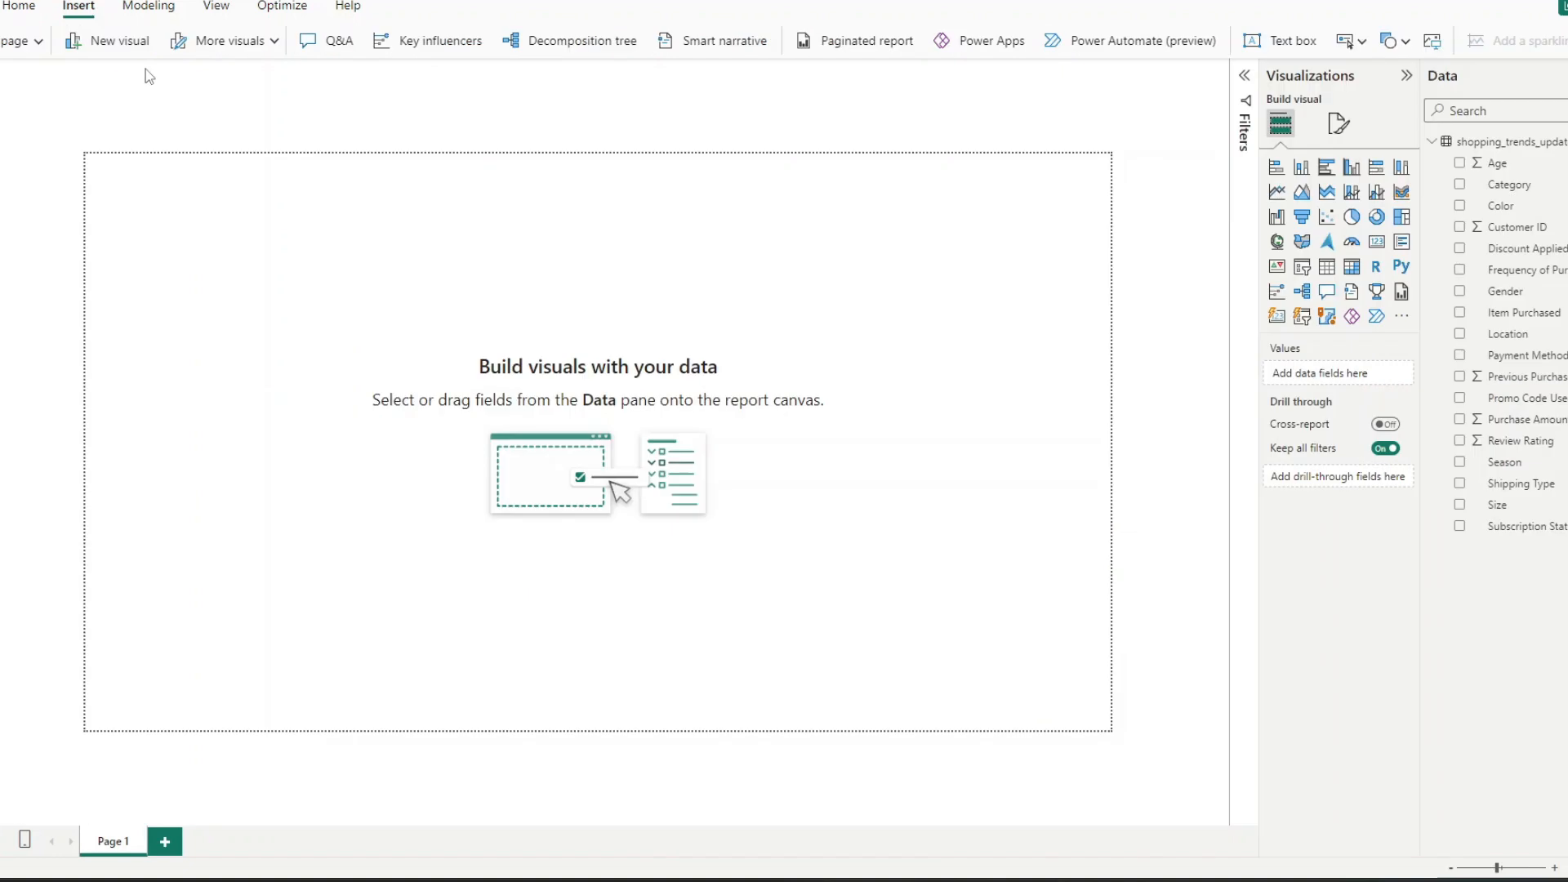
# Insert a wide, shallow text box at the top of the report page with the title "Shopping Trends Report"
pyautogui.click(1284, 41)
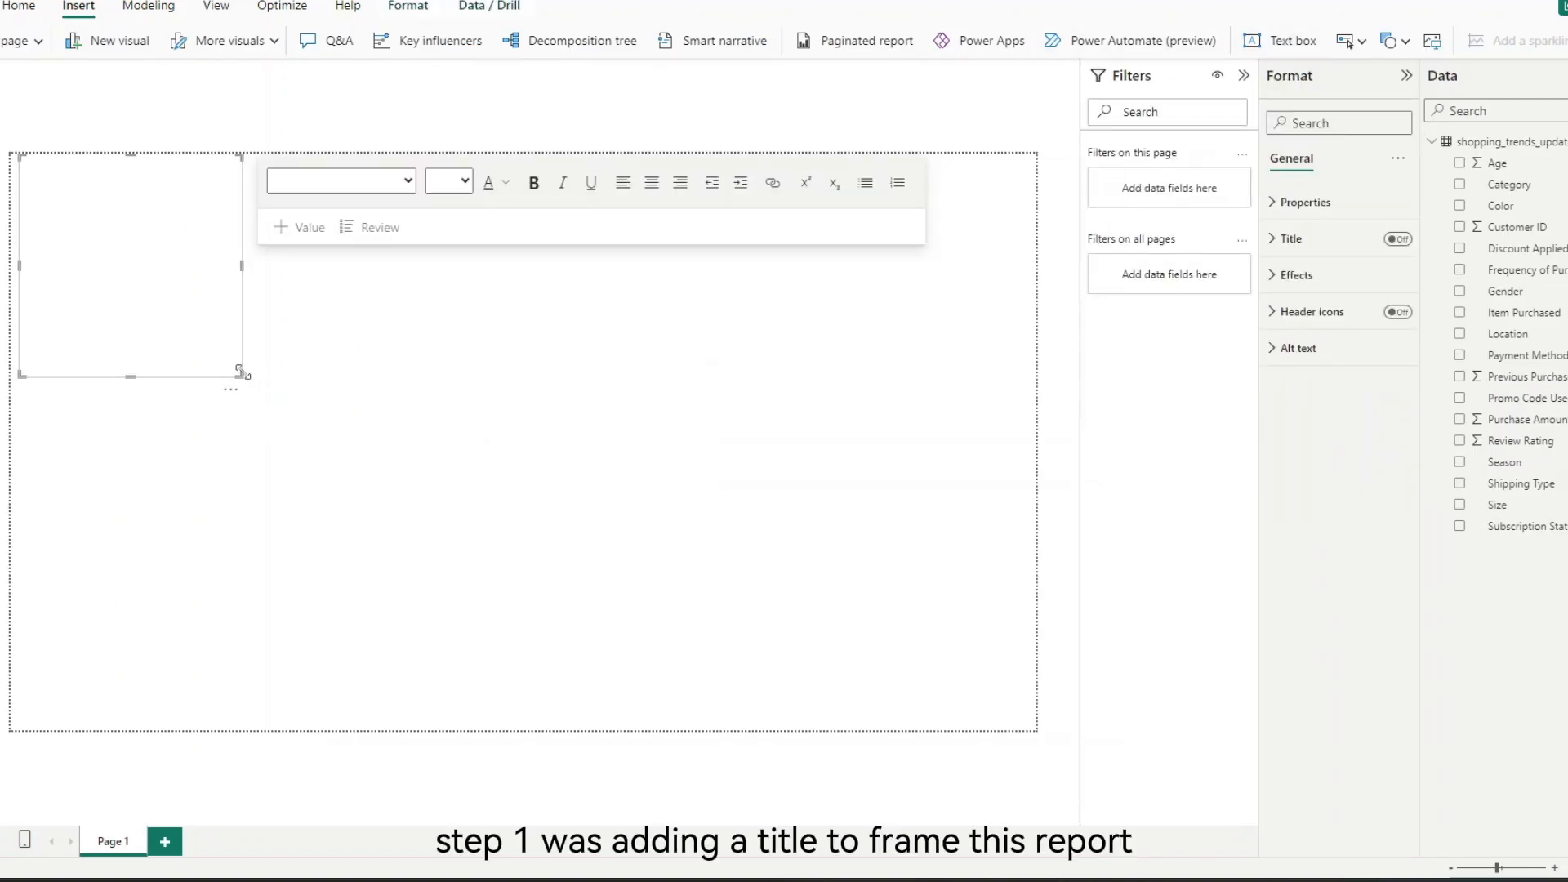
pyautogui.moveTo(238, 372); pyautogui.dragTo(560, 241)
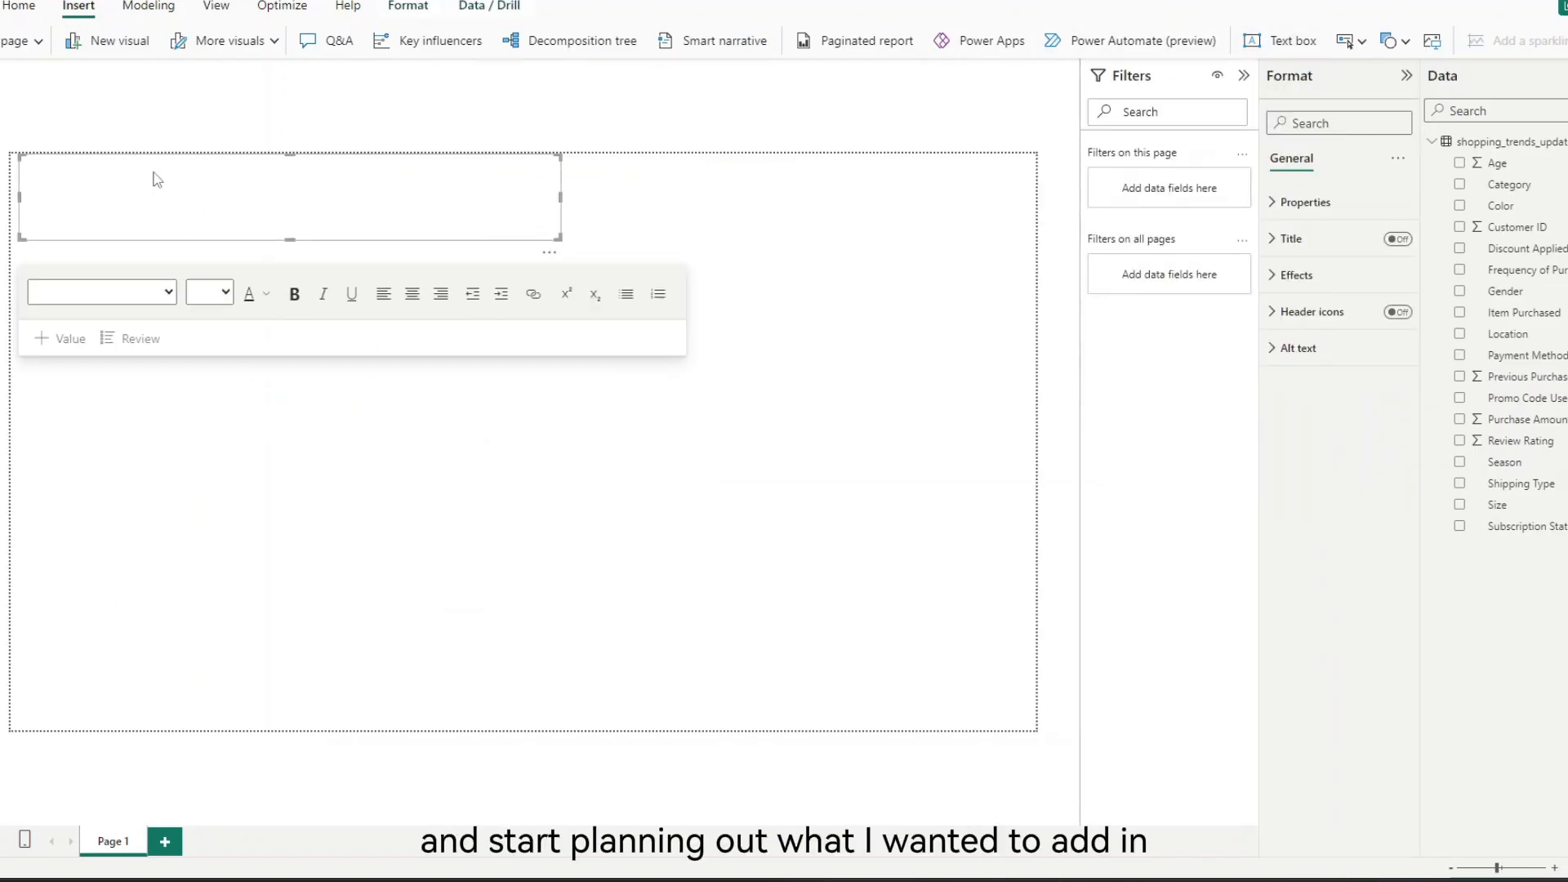
pyautogui.write('Shopping Trends Report')
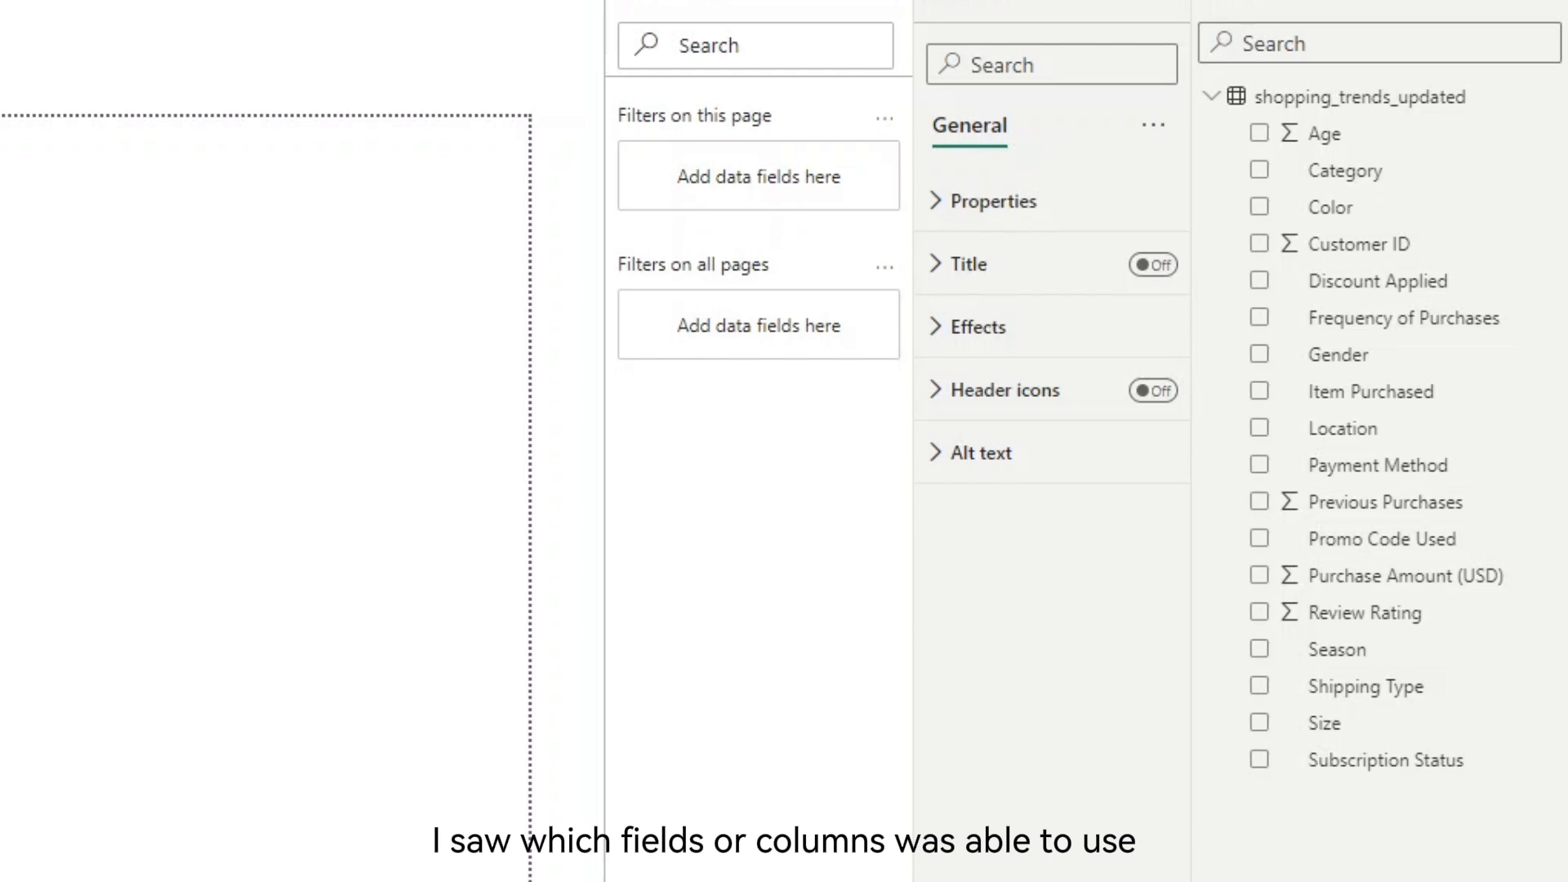
pyautogui.click(202, 490)
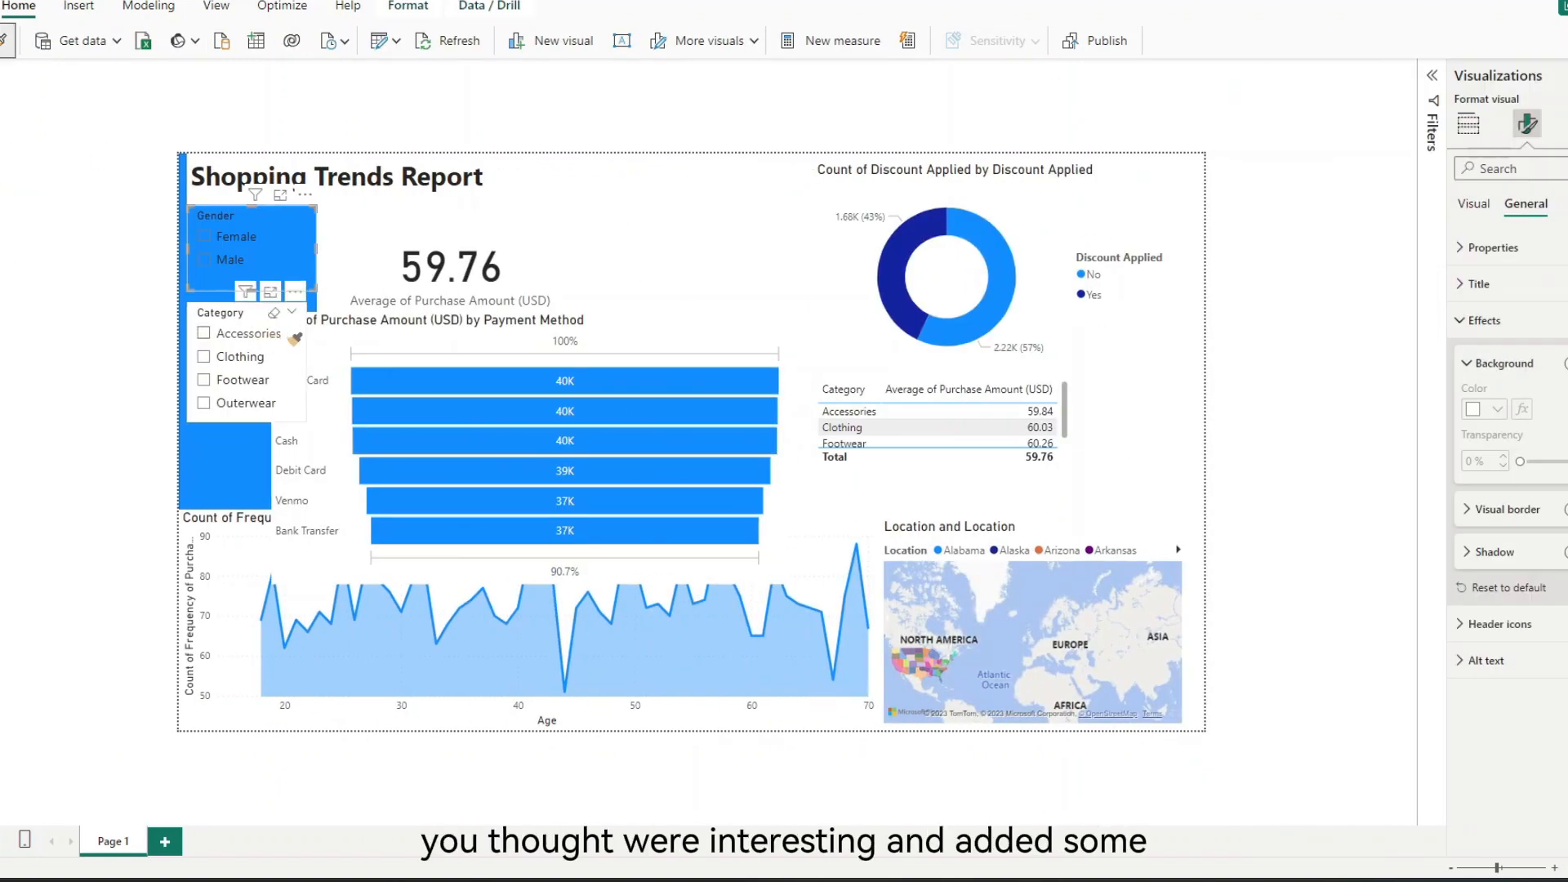
# Copy the transparent slicer formatting onto the Category slicer and the report title, leaving no category filtered
pyautogui.click(298, 346)
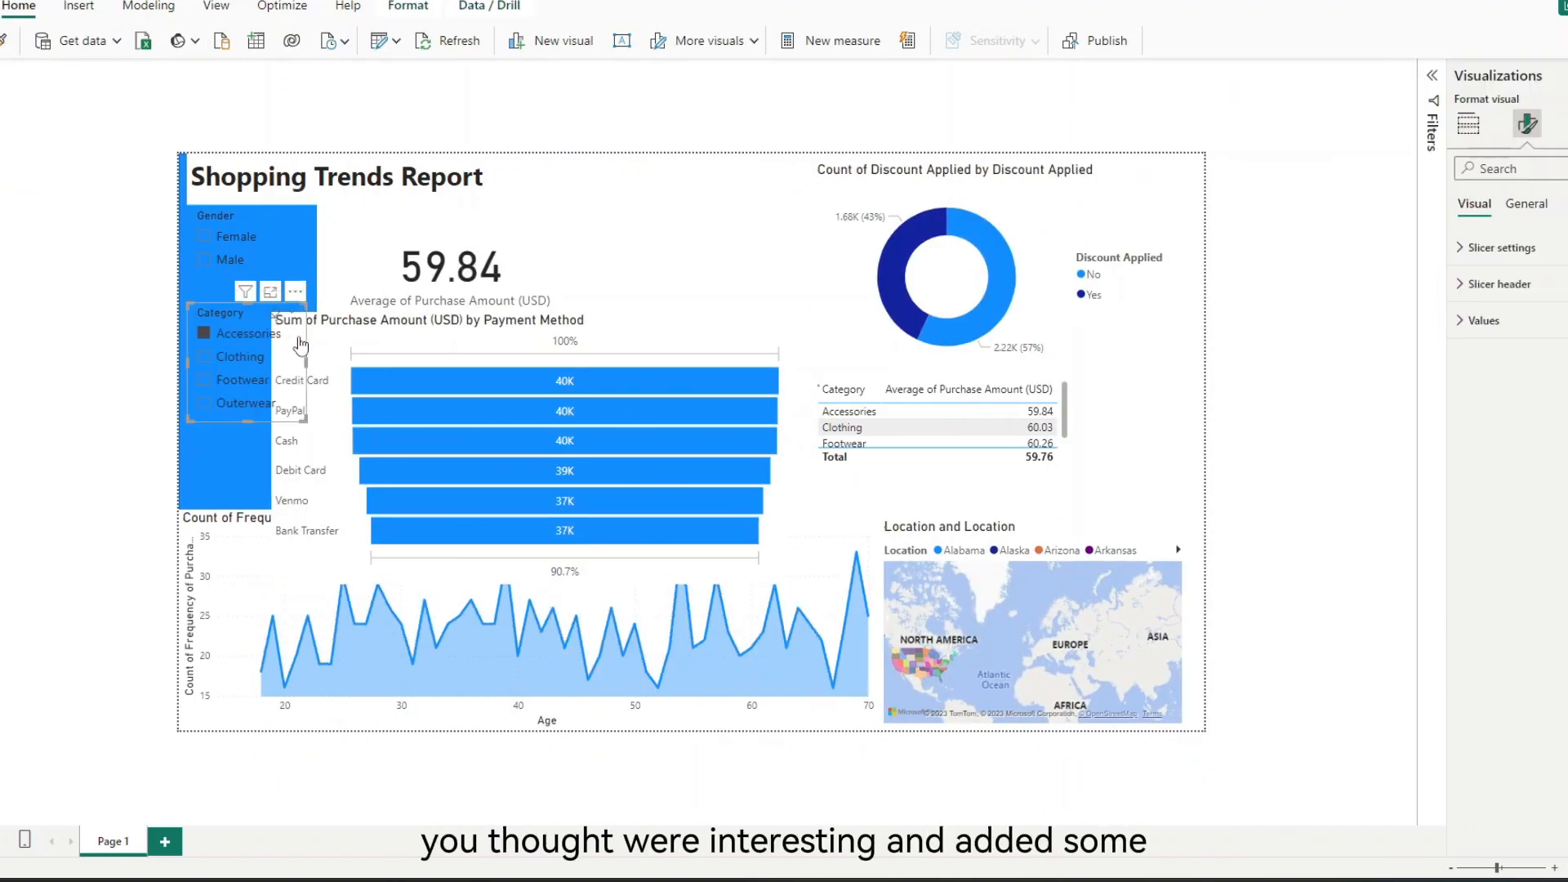
pyautogui.click(203, 332)
pyautogui.click(5, 40)
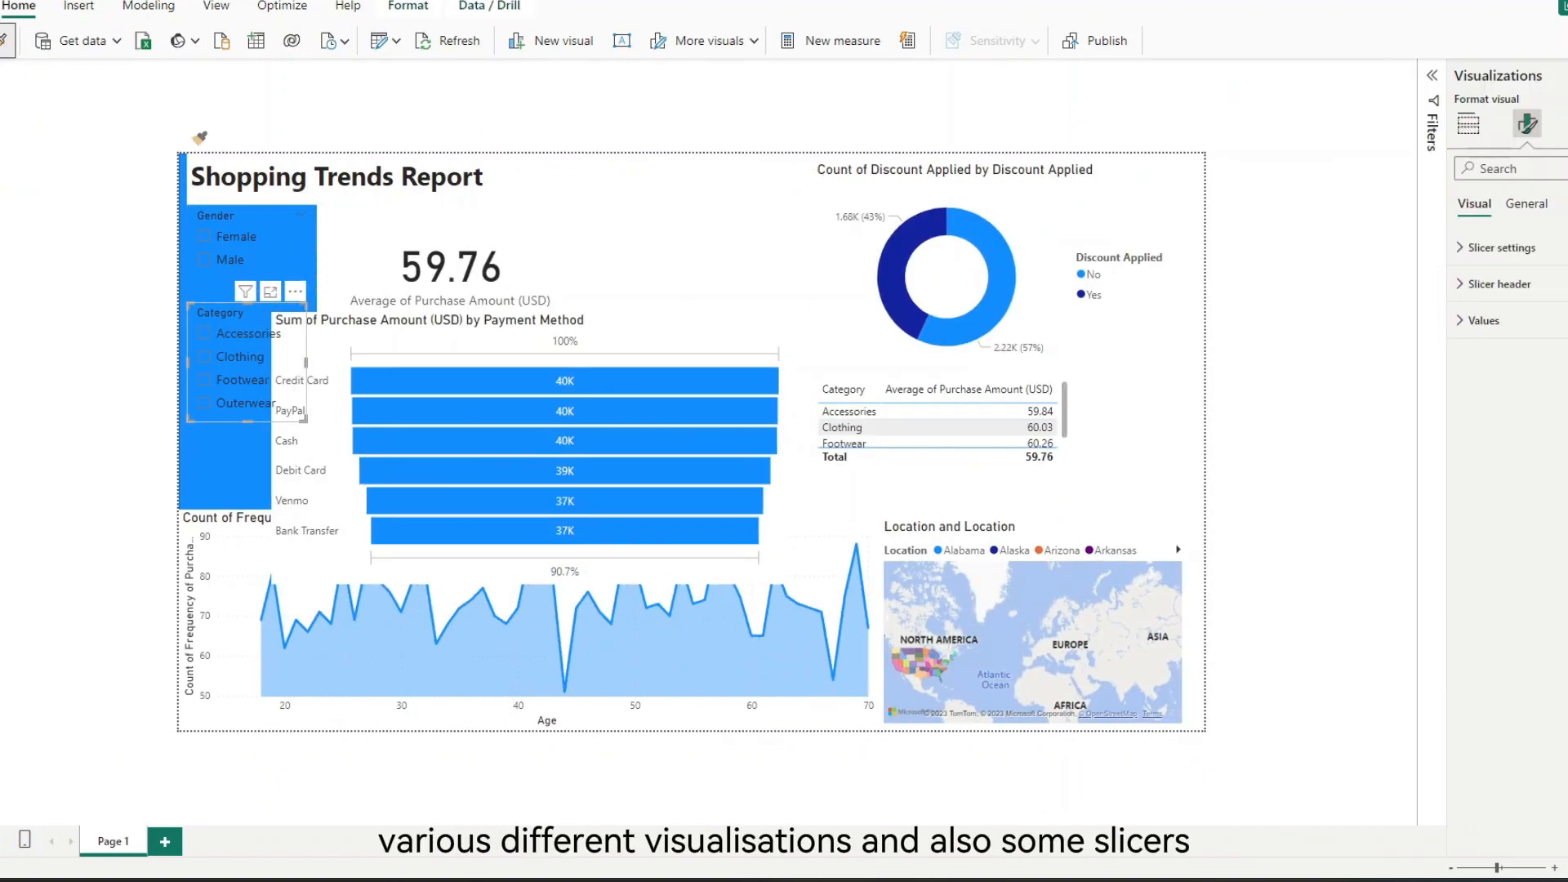
pyautogui.click(368, 176)
pyautogui.click(393, 128)
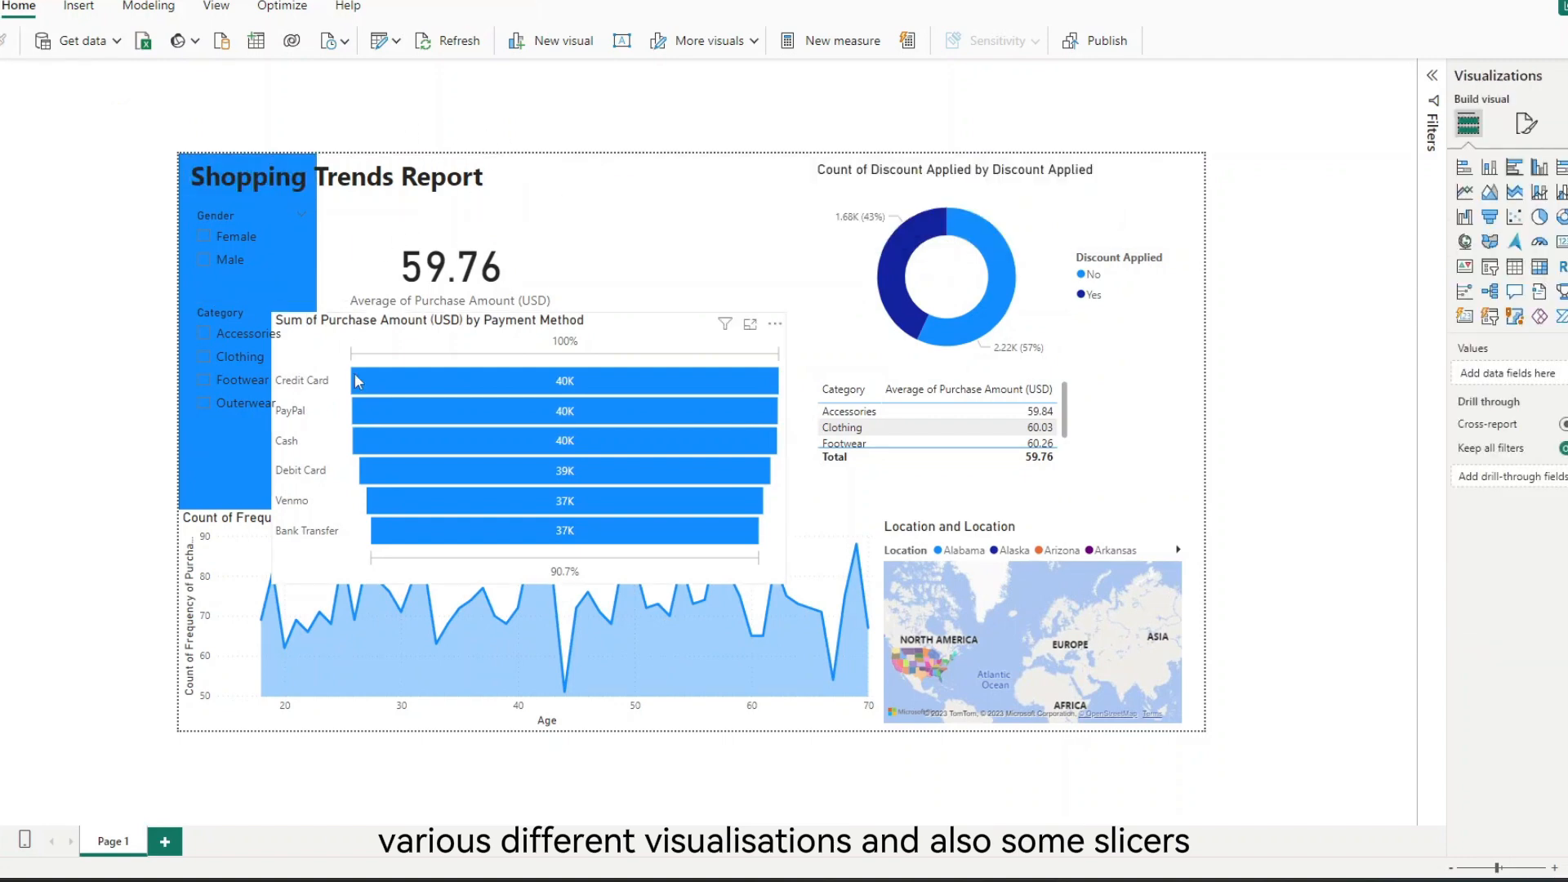
# Move the payment method funnel chart clear of the blue bar and shrink the Gender slicer to fit inside it
pyautogui.moveTo(350, 485); pyautogui.dragTo(661, 413)
pyautogui.click(284, 267)
pyautogui.click(245, 268)
pyautogui.moveTo(316, 289); pyautogui.dragTo(304, 275)
# Reposition the Category slicer on the blue bar, slightly below the Gender slicer
pyautogui.click(354, 384)
pyautogui.moveTo(297, 358)
pyautogui.mouseDown()
pyautogui.moveTo(276, 330)
pyautogui.moveTo(297, 338)
pyautogui.mouseUp()
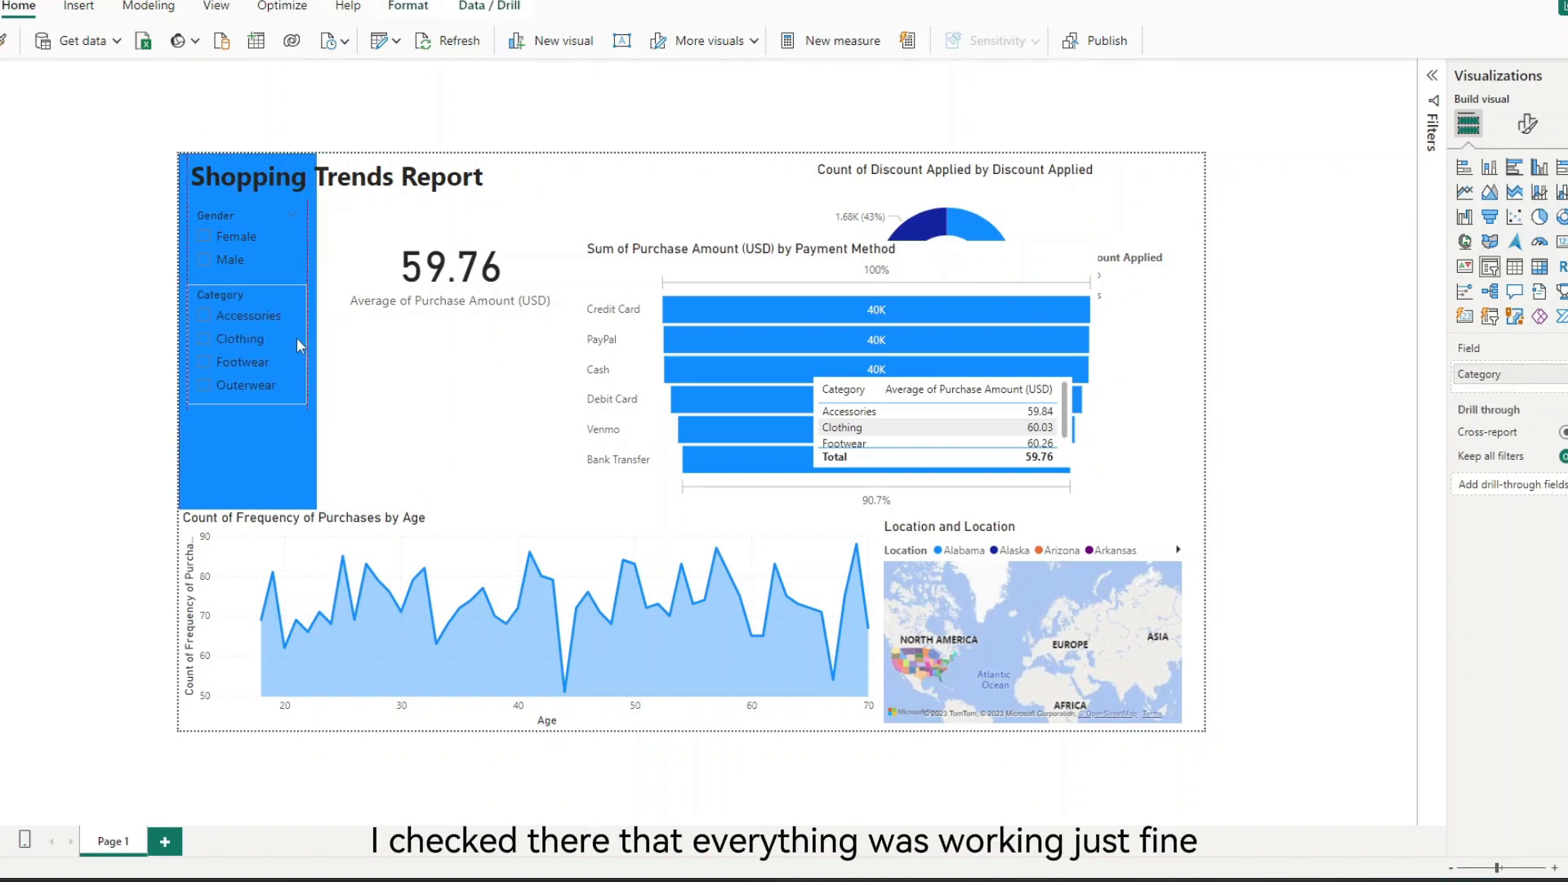
pyautogui.click(384, 445)
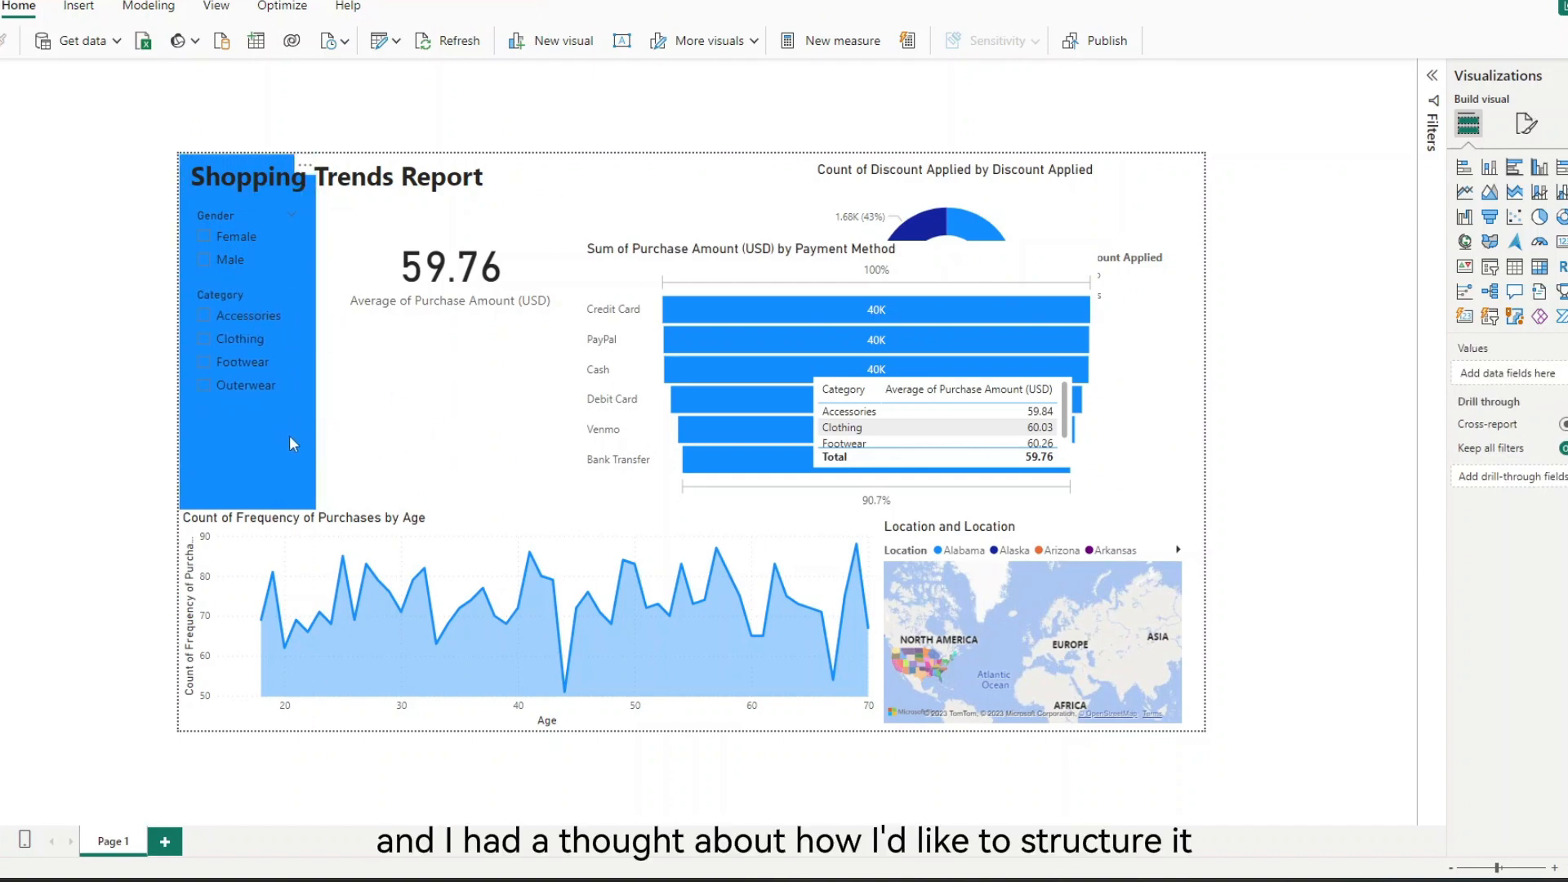
pyautogui.moveTo(257, 404)
pyautogui.mouseDown()
pyautogui.moveTo(262, 453)
pyautogui.moveTo(259, 420)
pyautogui.mouseUp()
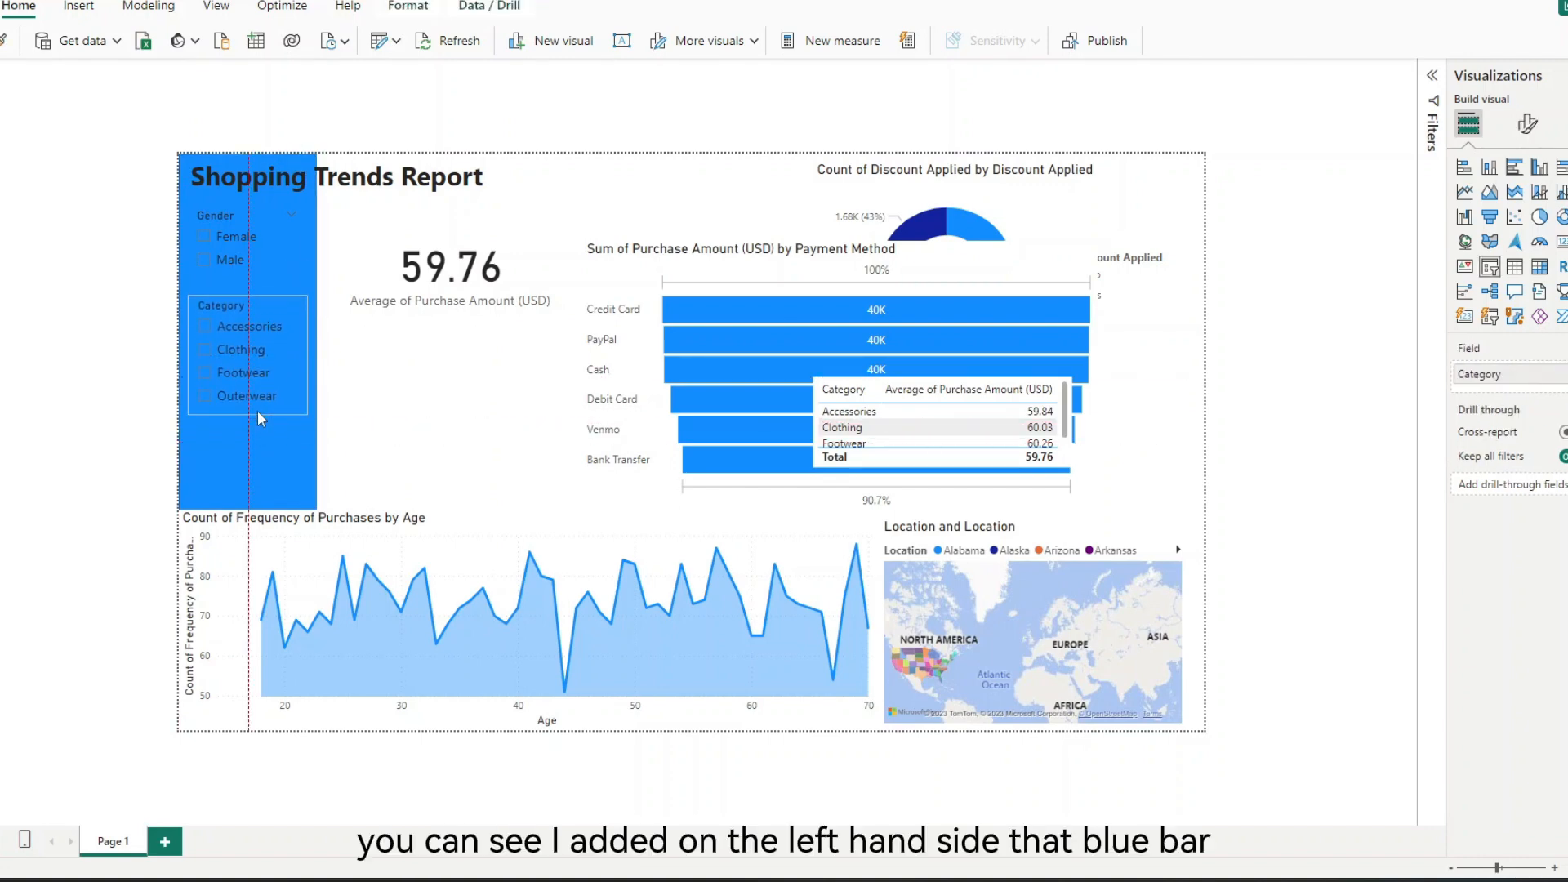
# Shorten the report title to "Shopping Trends" and make its text box taller to fit two lines
pyautogui.click(394, 177)
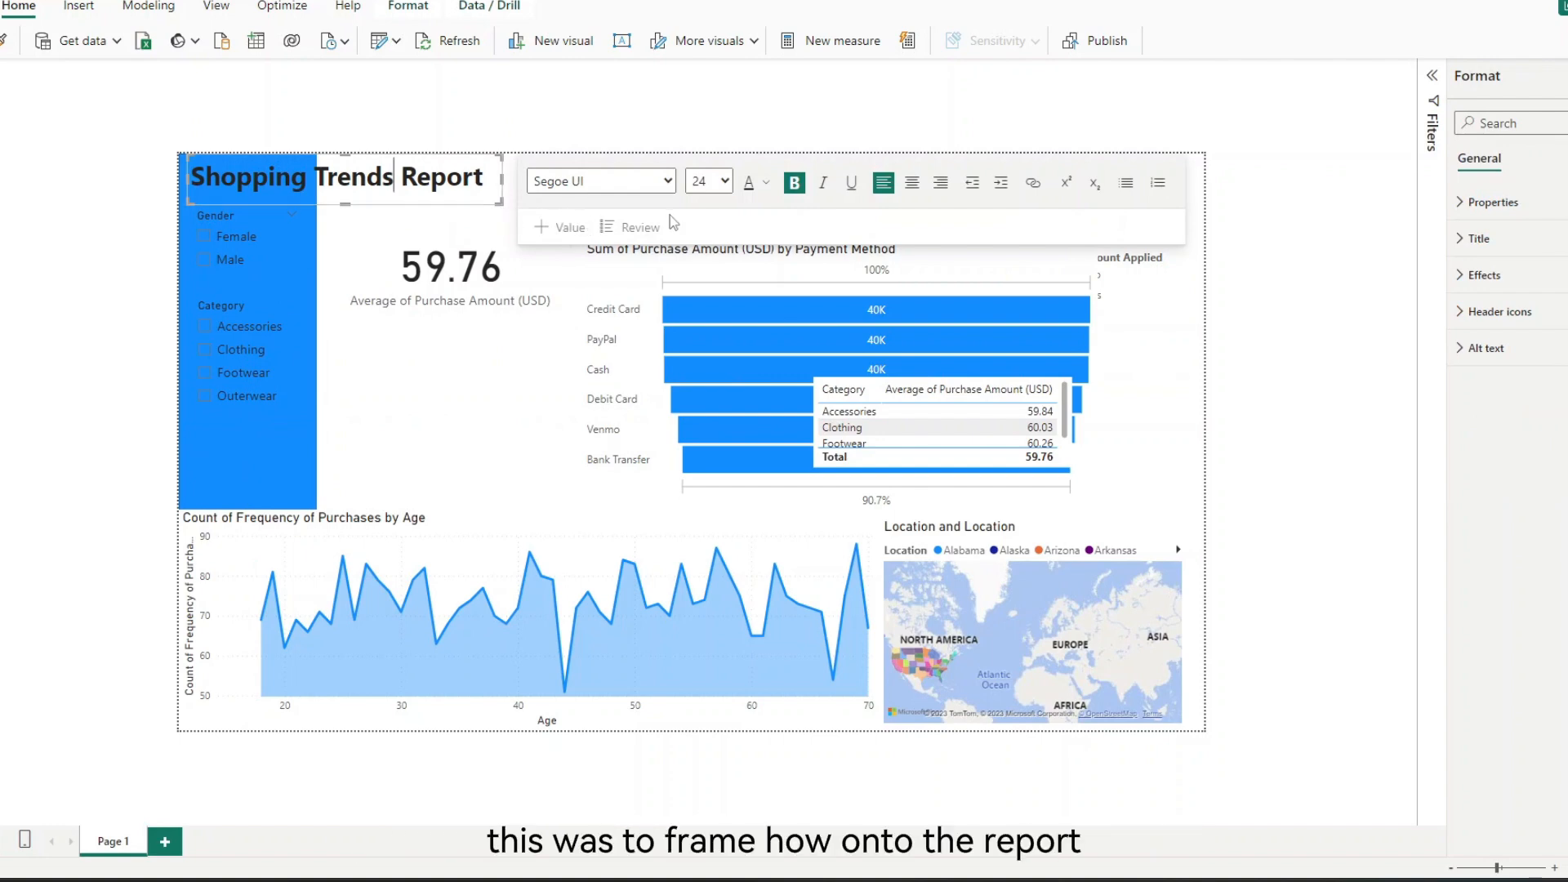
pyautogui.moveTo(489, 229)
pyautogui.mouseDown()
pyautogui.moveTo(628, 240)
pyautogui.moveTo(487, 224)
pyautogui.mouseUp()
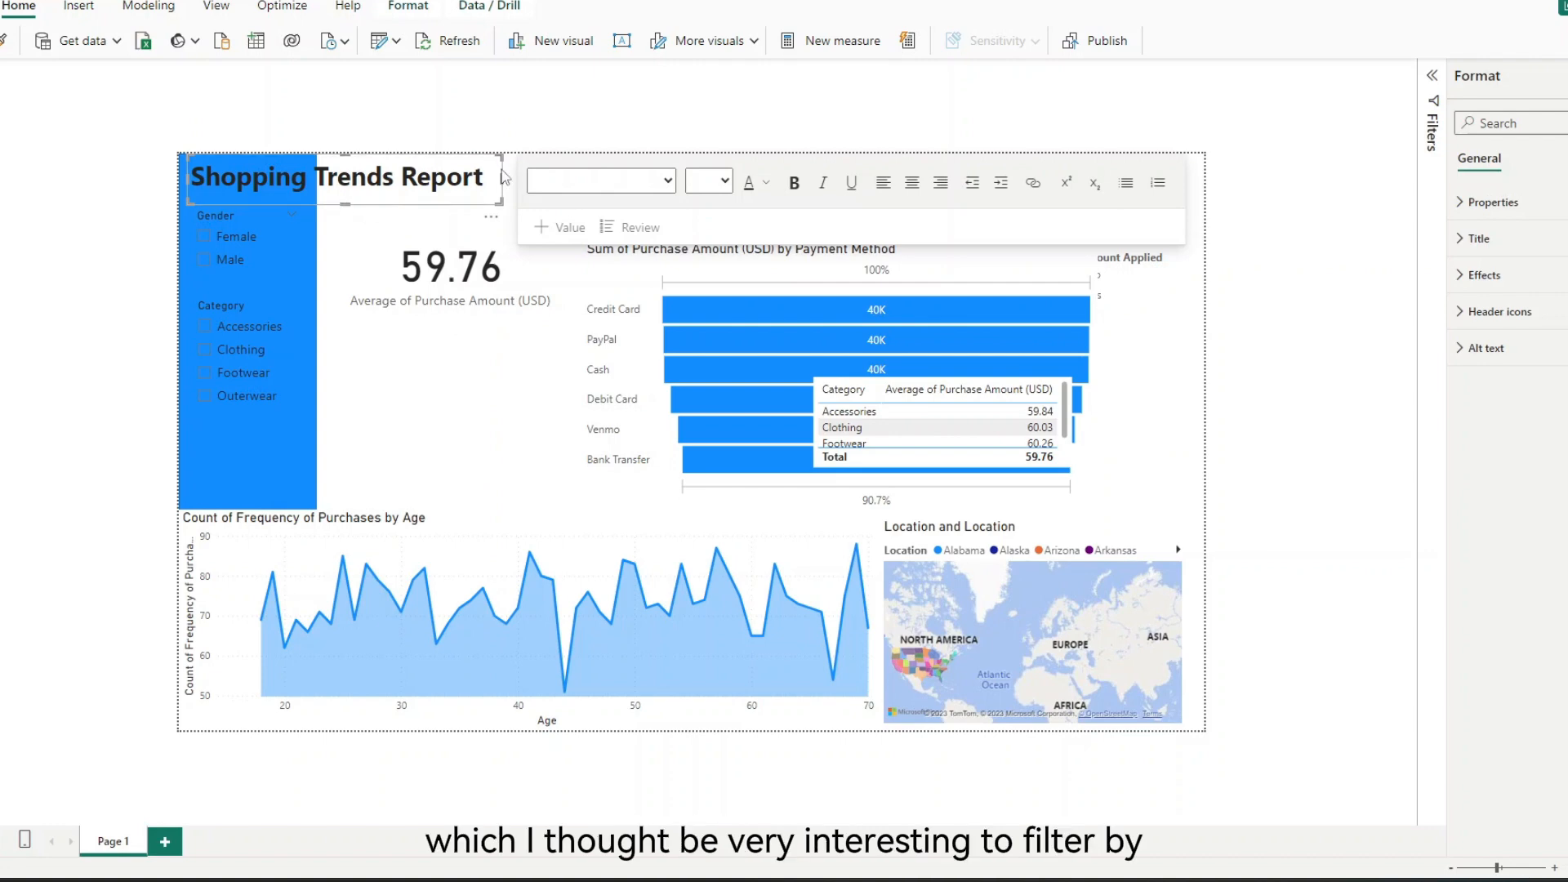
pyautogui.click(334, 174)
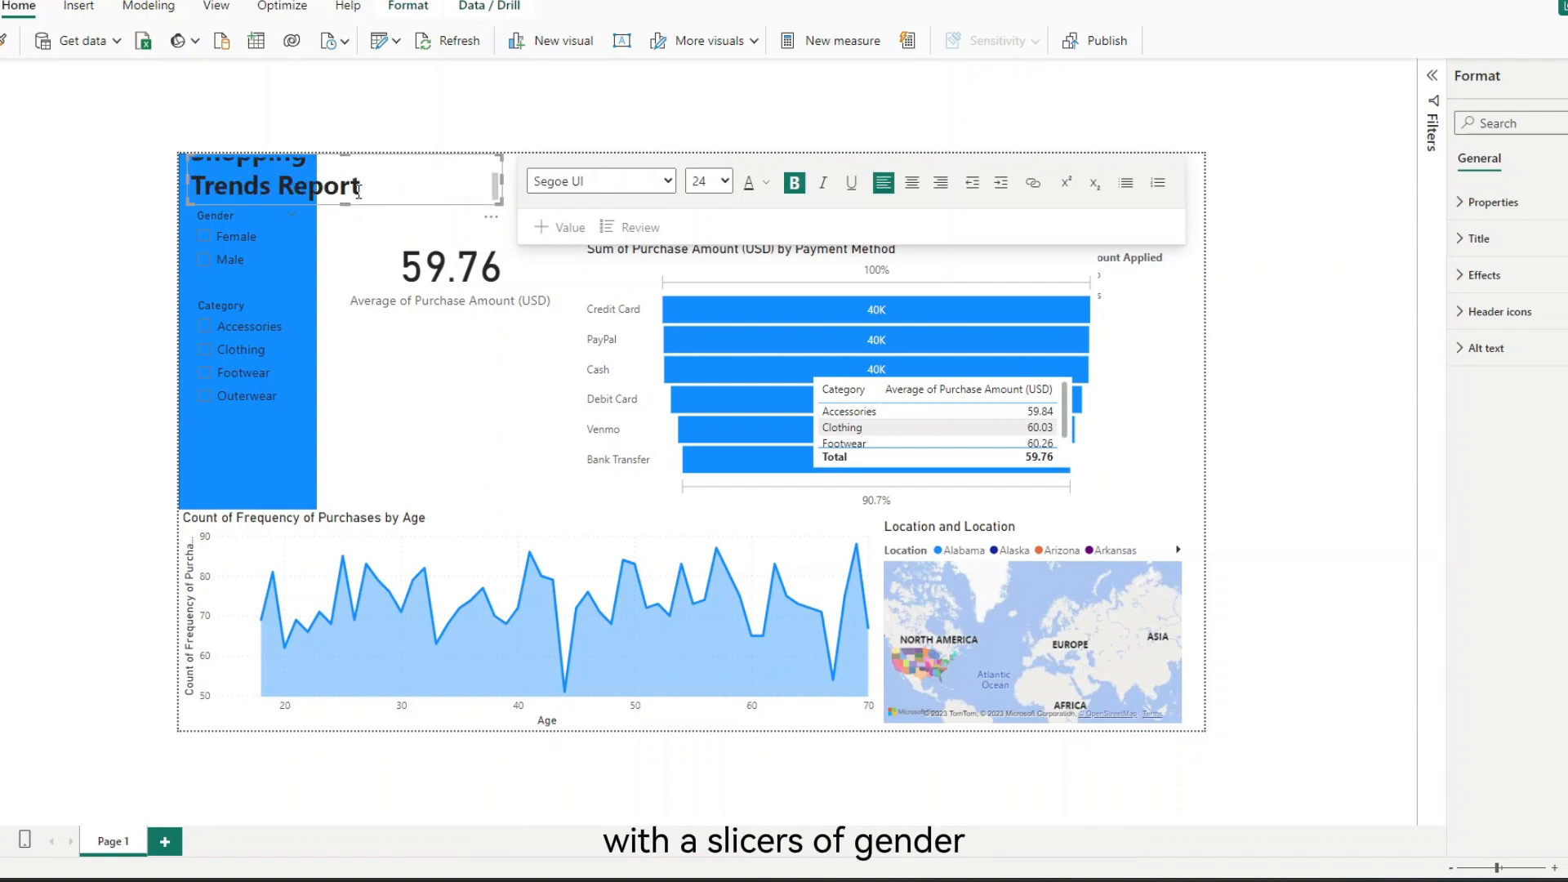
pyautogui.doubleClick(343, 186)
pyautogui.press('BackSpace')
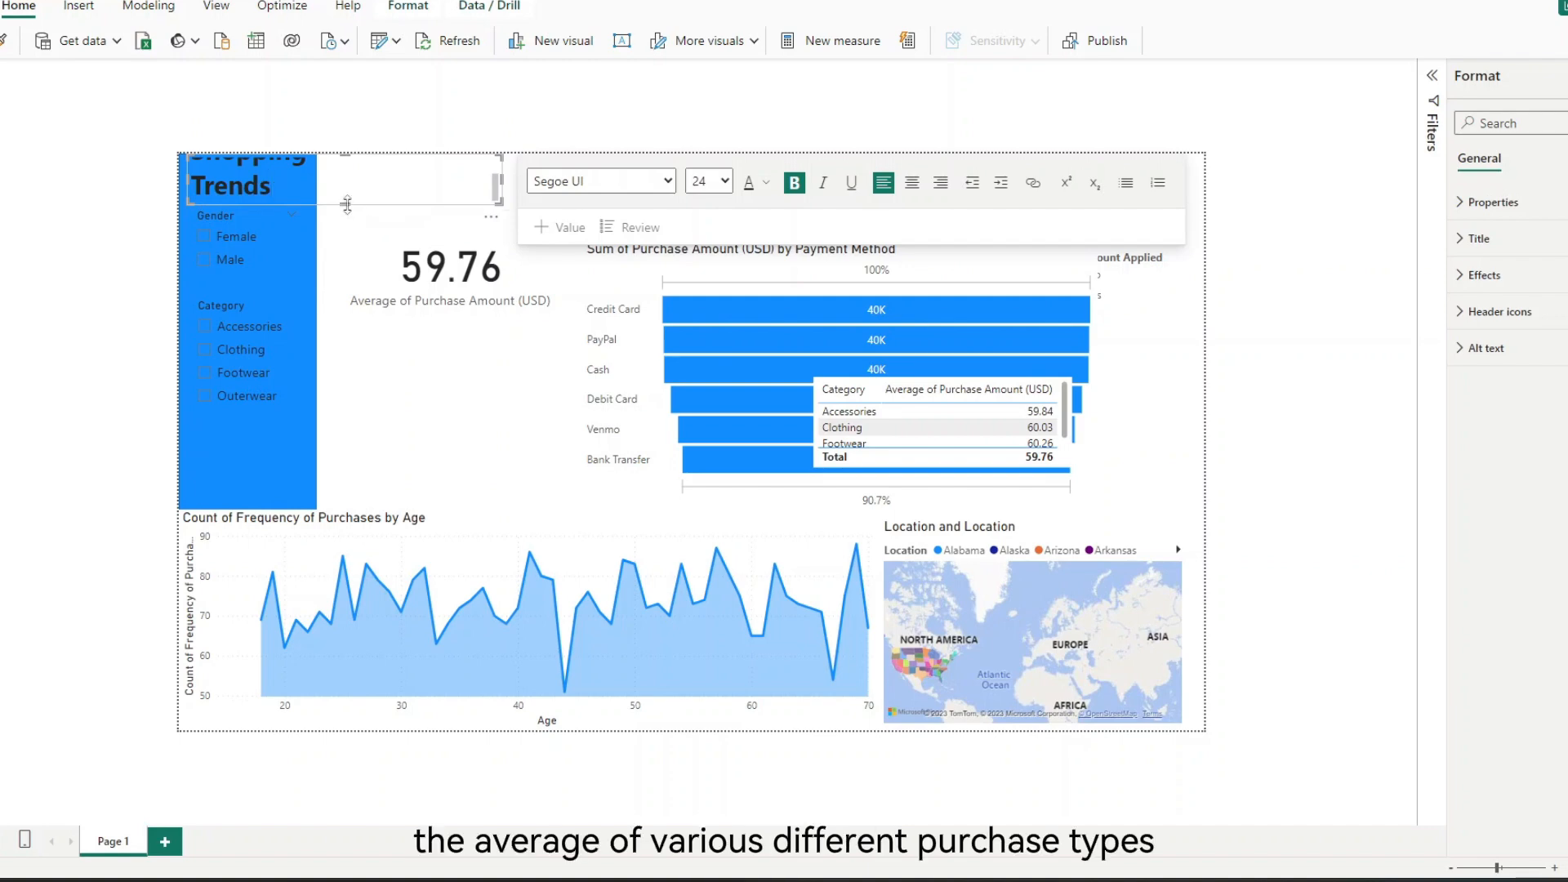
pyautogui.moveTo(347, 205); pyautogui.dragTo(338, 252)
pyautogui.click(313, 312)
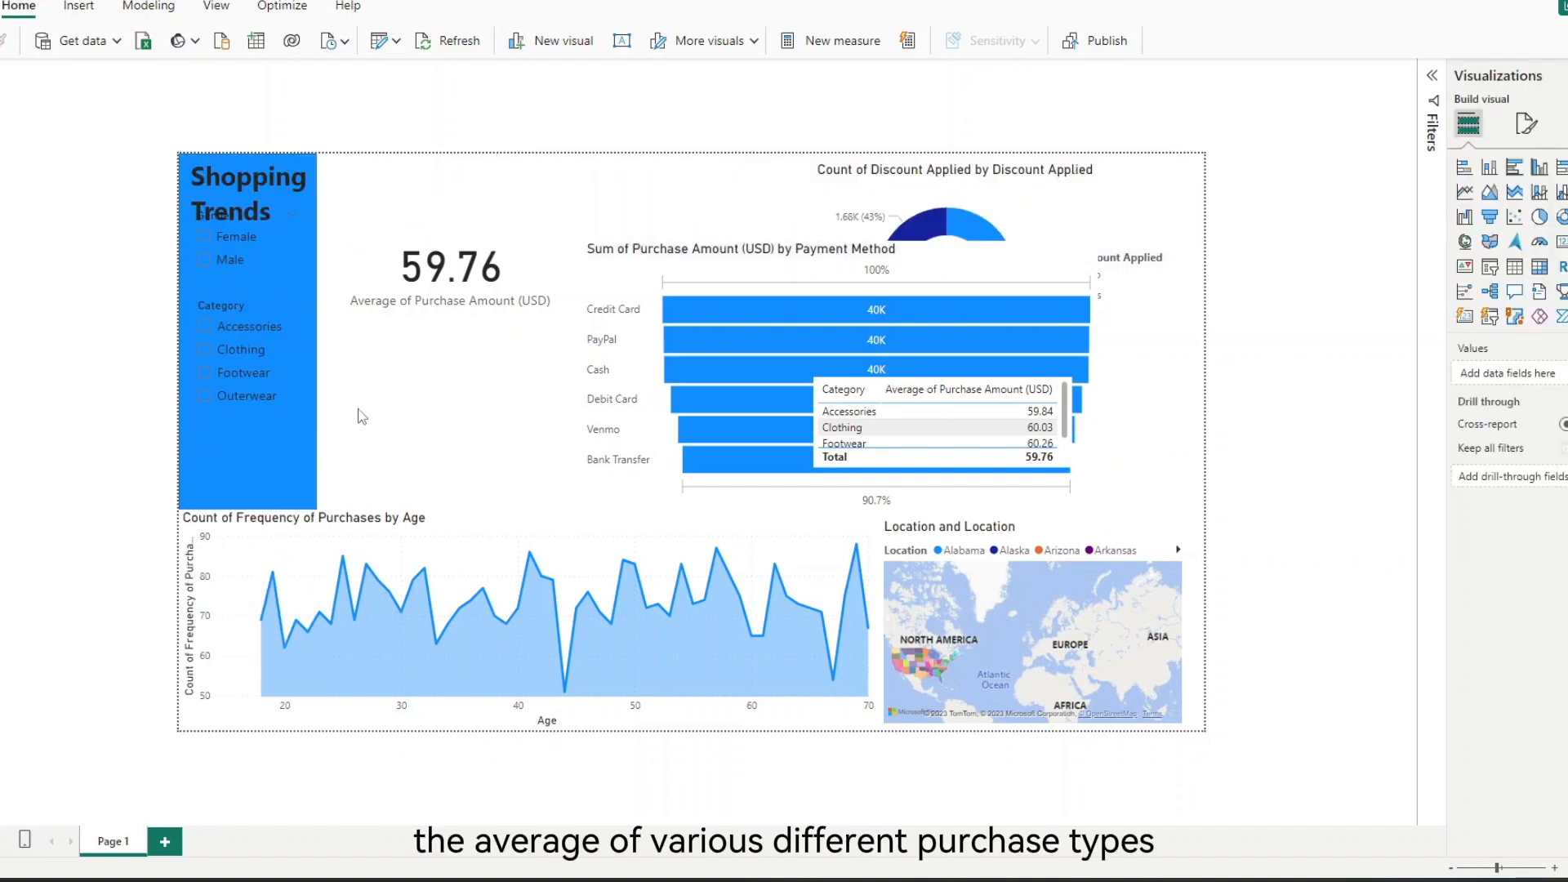
# Choose Male and Clothing in the slicers and move both slicers down, clear of the title
pyautogui.click(278, 259)
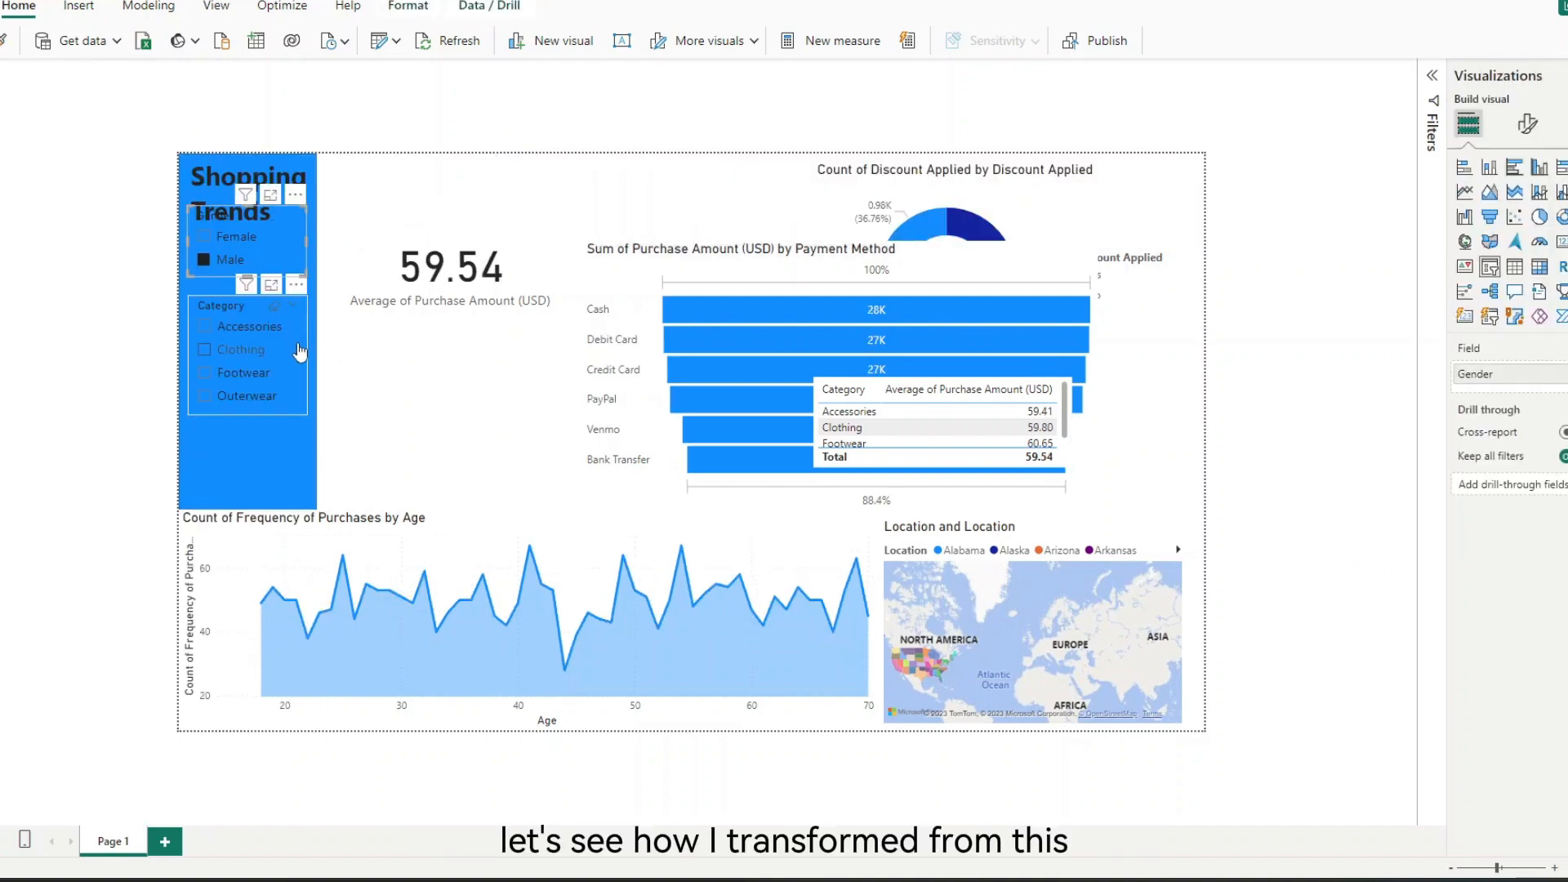
pyautogui.click(298, 349)
pyautogui.moveTo(297, 204); pyautogui.dragTo(297, 243)
# Narrow the title text box to roughly the width of the blue bar
pyautogui.click(426, 189)
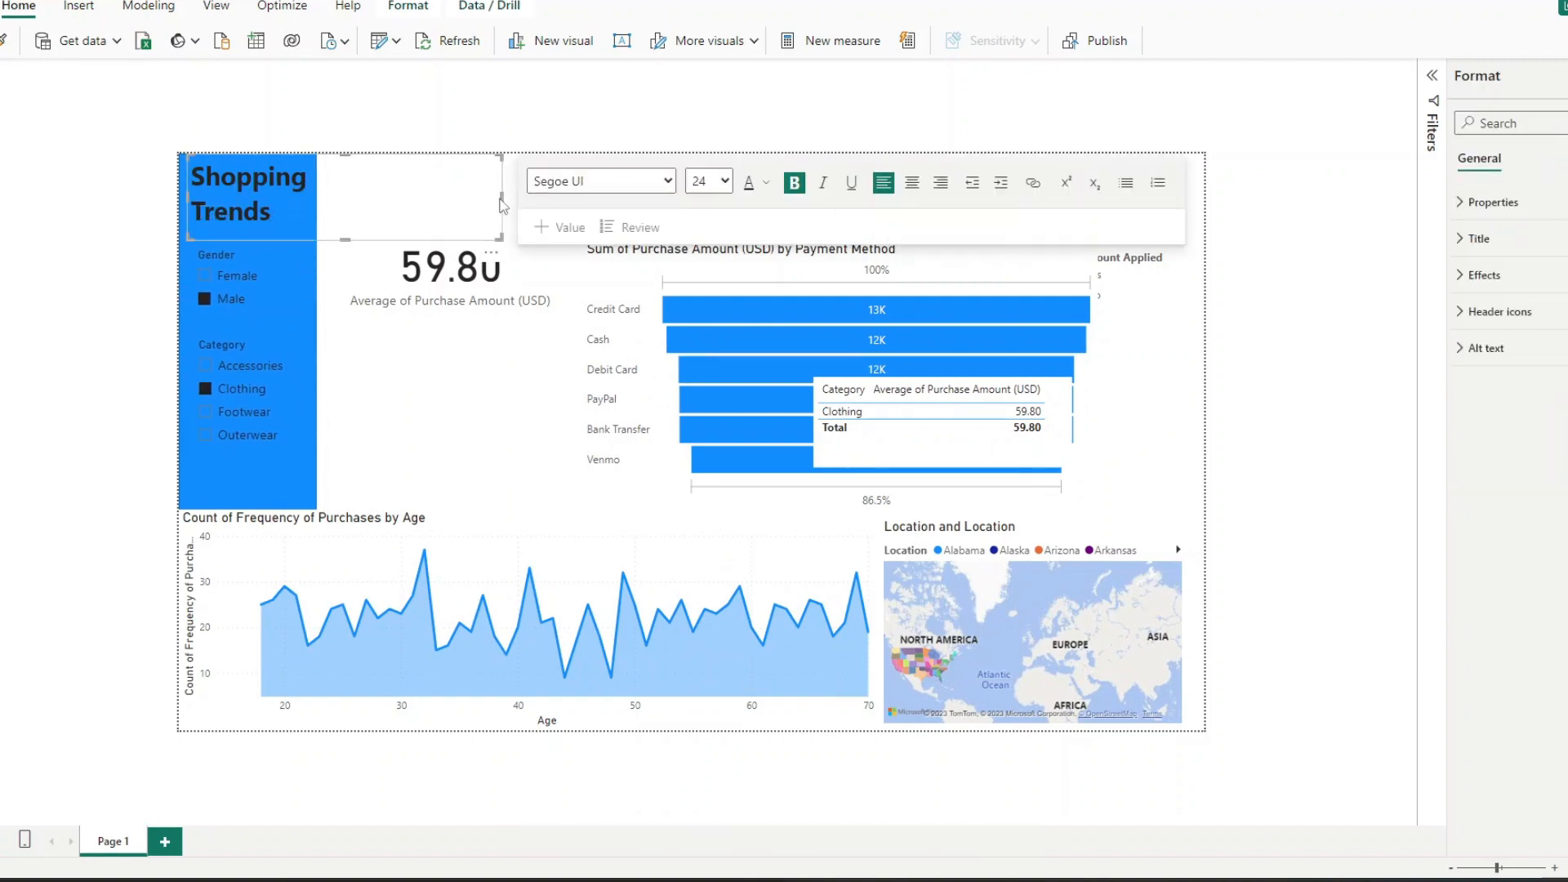
pyautogui.moveTo(504, 204); pyautogui.dragTo(409, 203)
pyautogui.moveTo(409, 203); pyautogui.dragTo(324, 203)
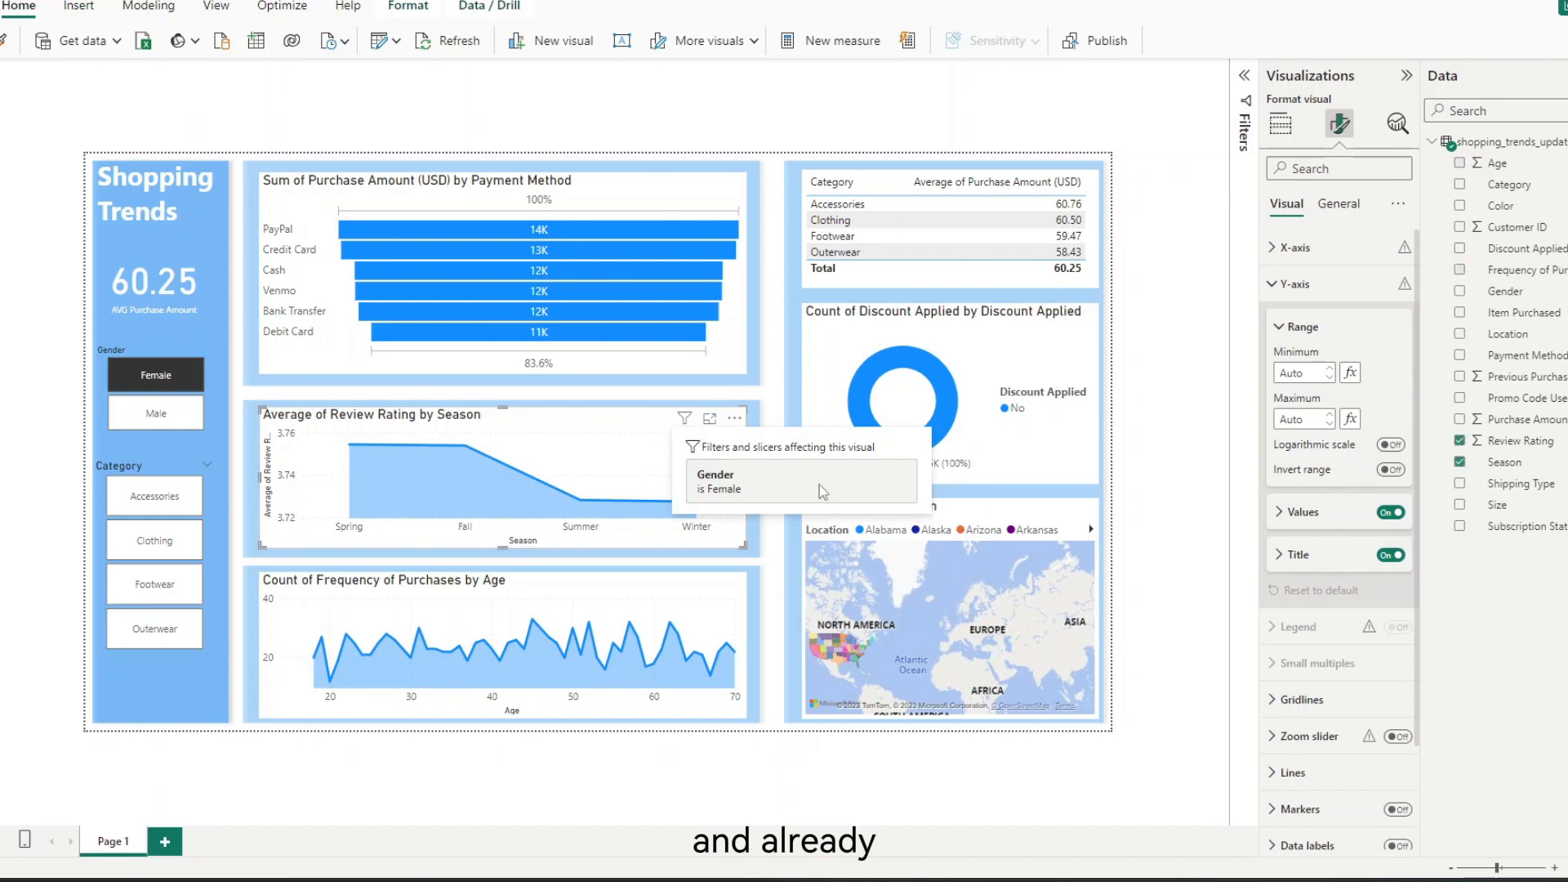
# Deselect the visuals and clear the Female selection in the Gender slicer
pyautogui.click(1166, 393)
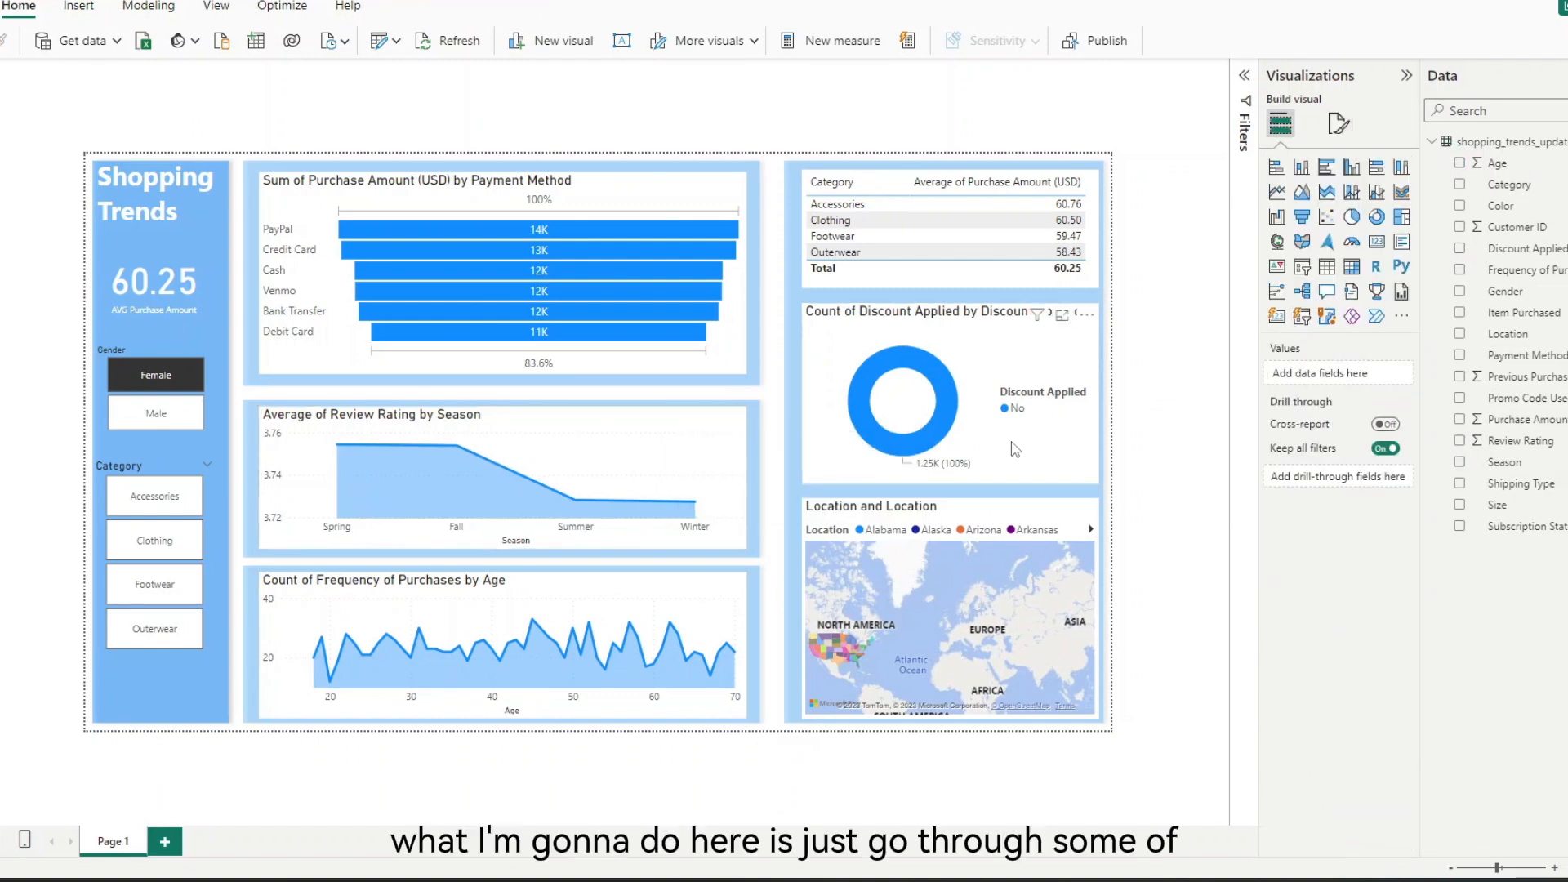
pyautogui.click(752, 586)
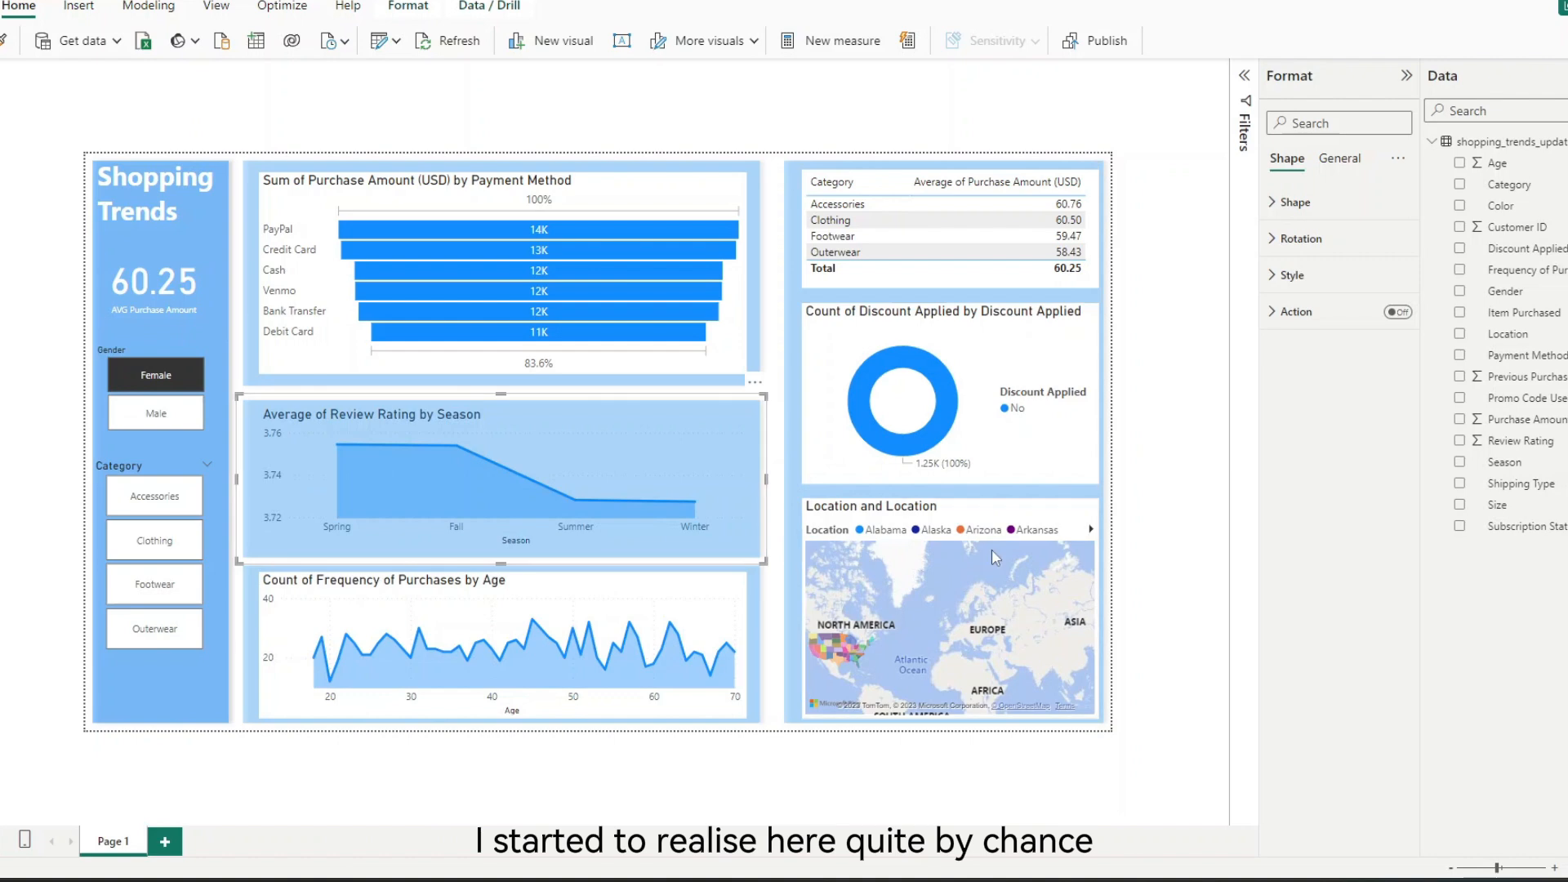
pyautogui.click(1217, 483)
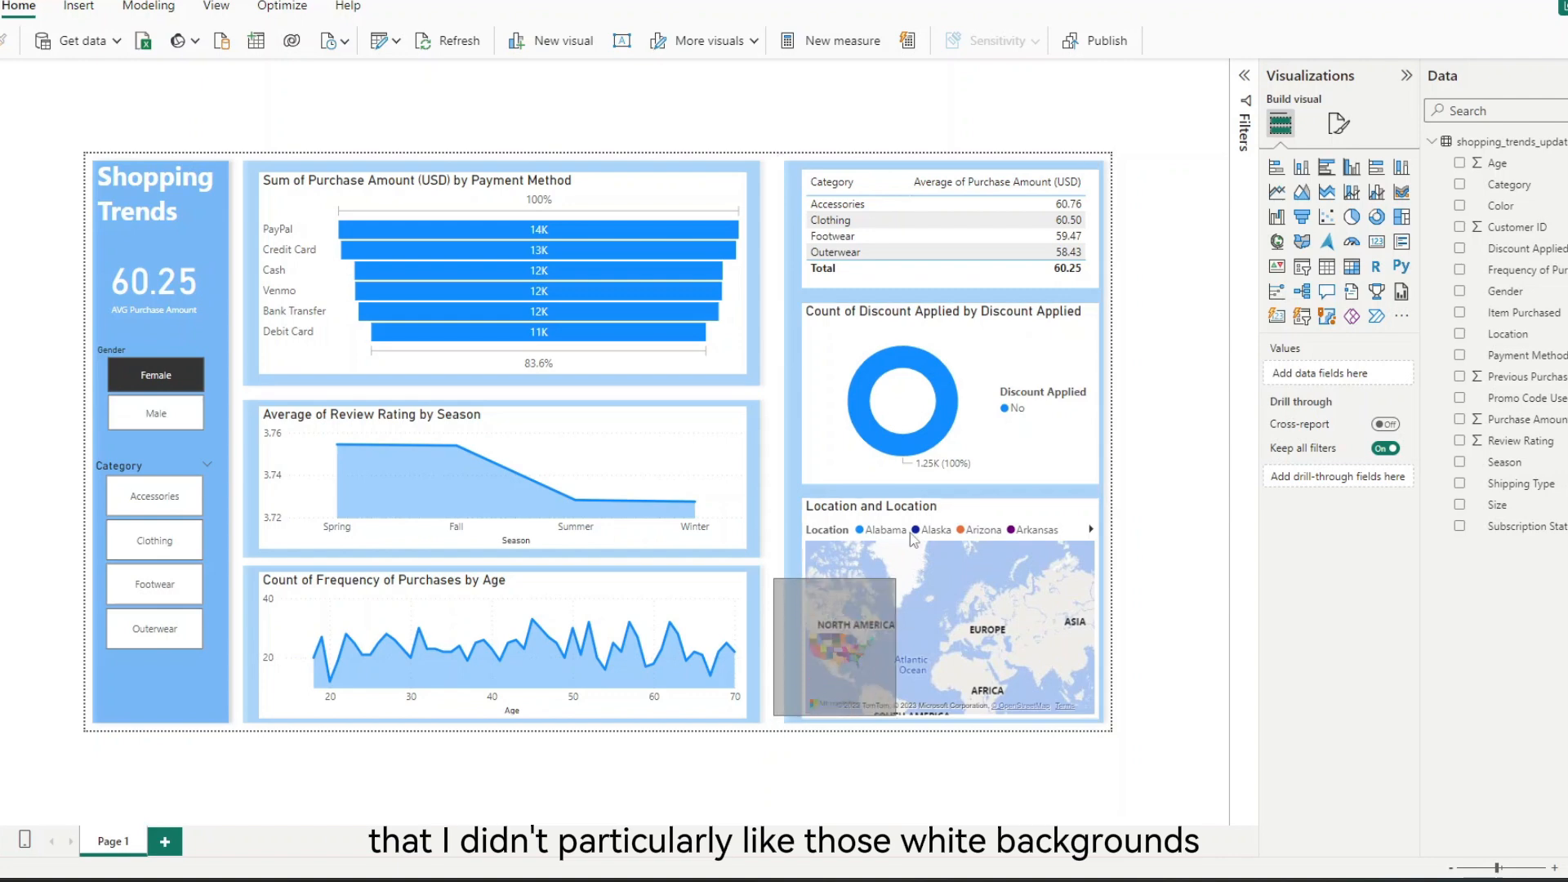
pyautogui.click(180, 373)
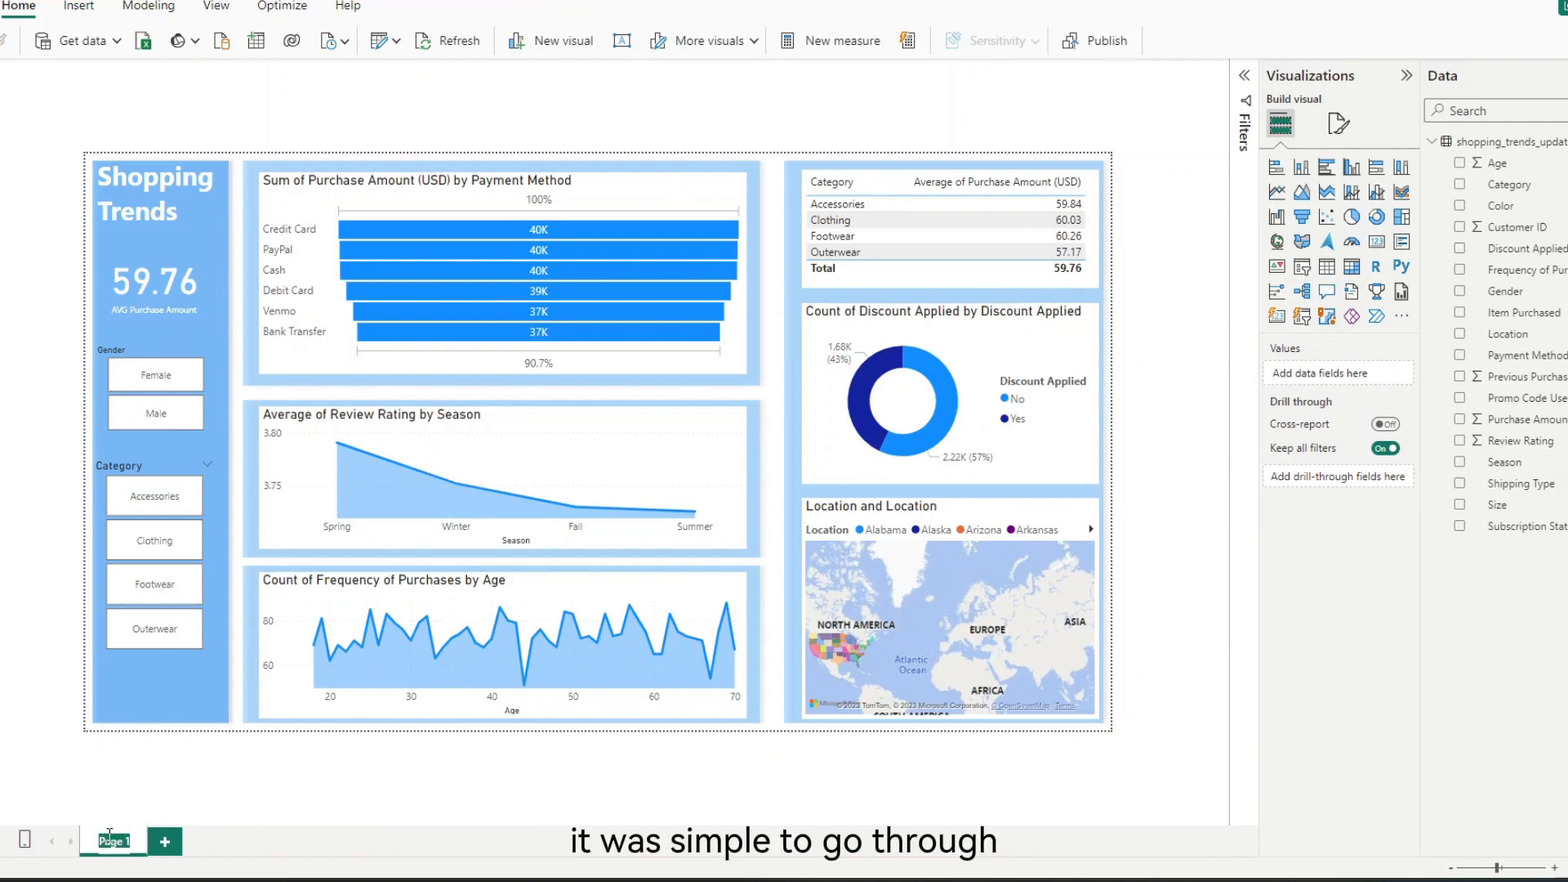
# Retype the report page's name as Page 1
pyautogui.write('Page')
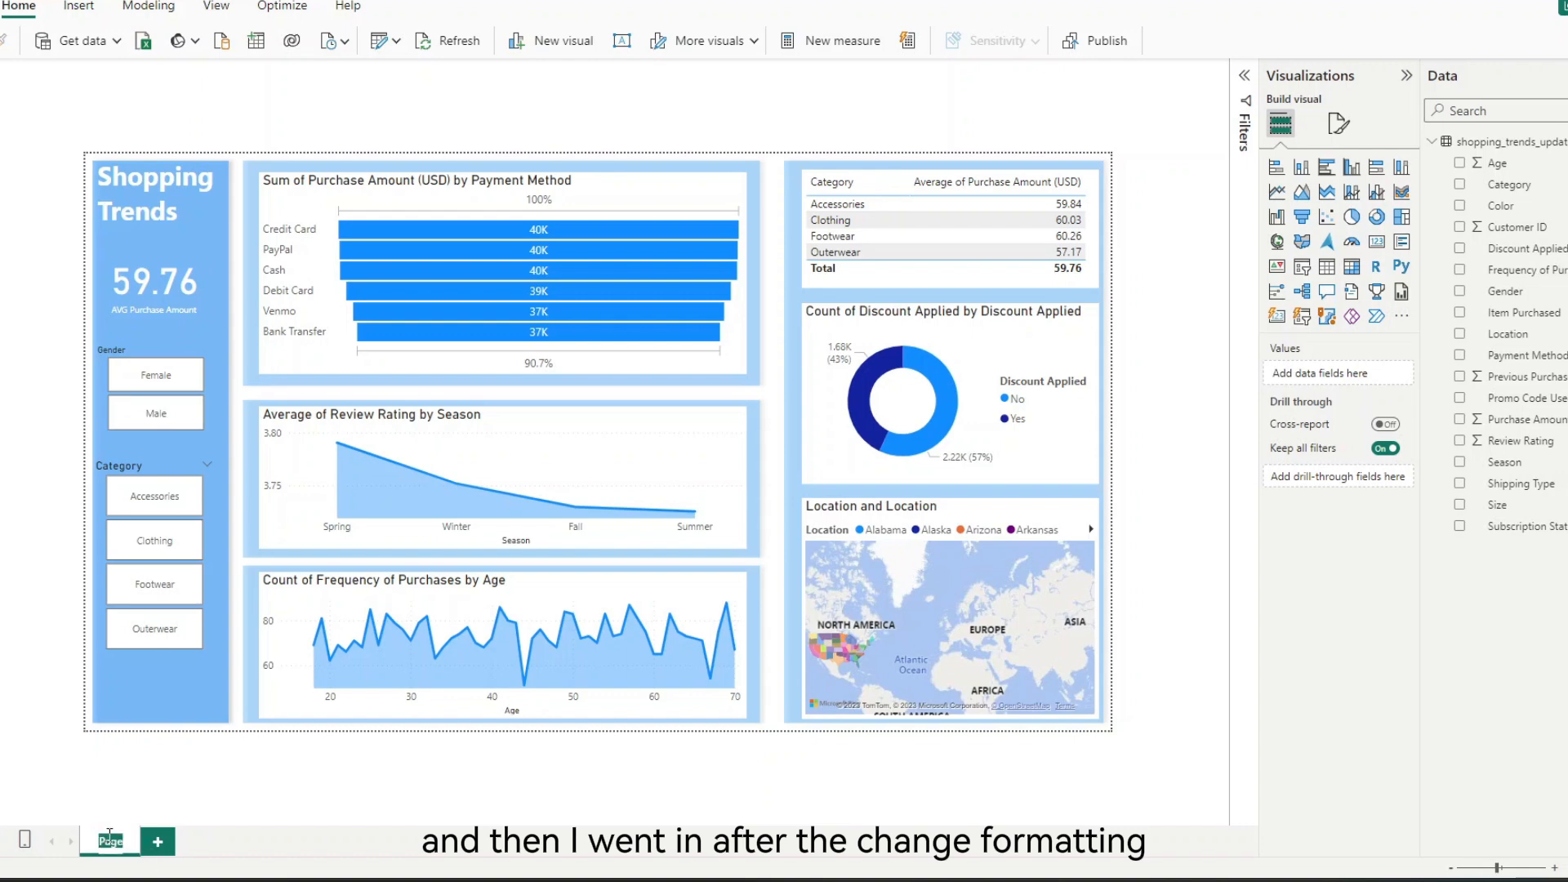
pyautogui.write(' 1')
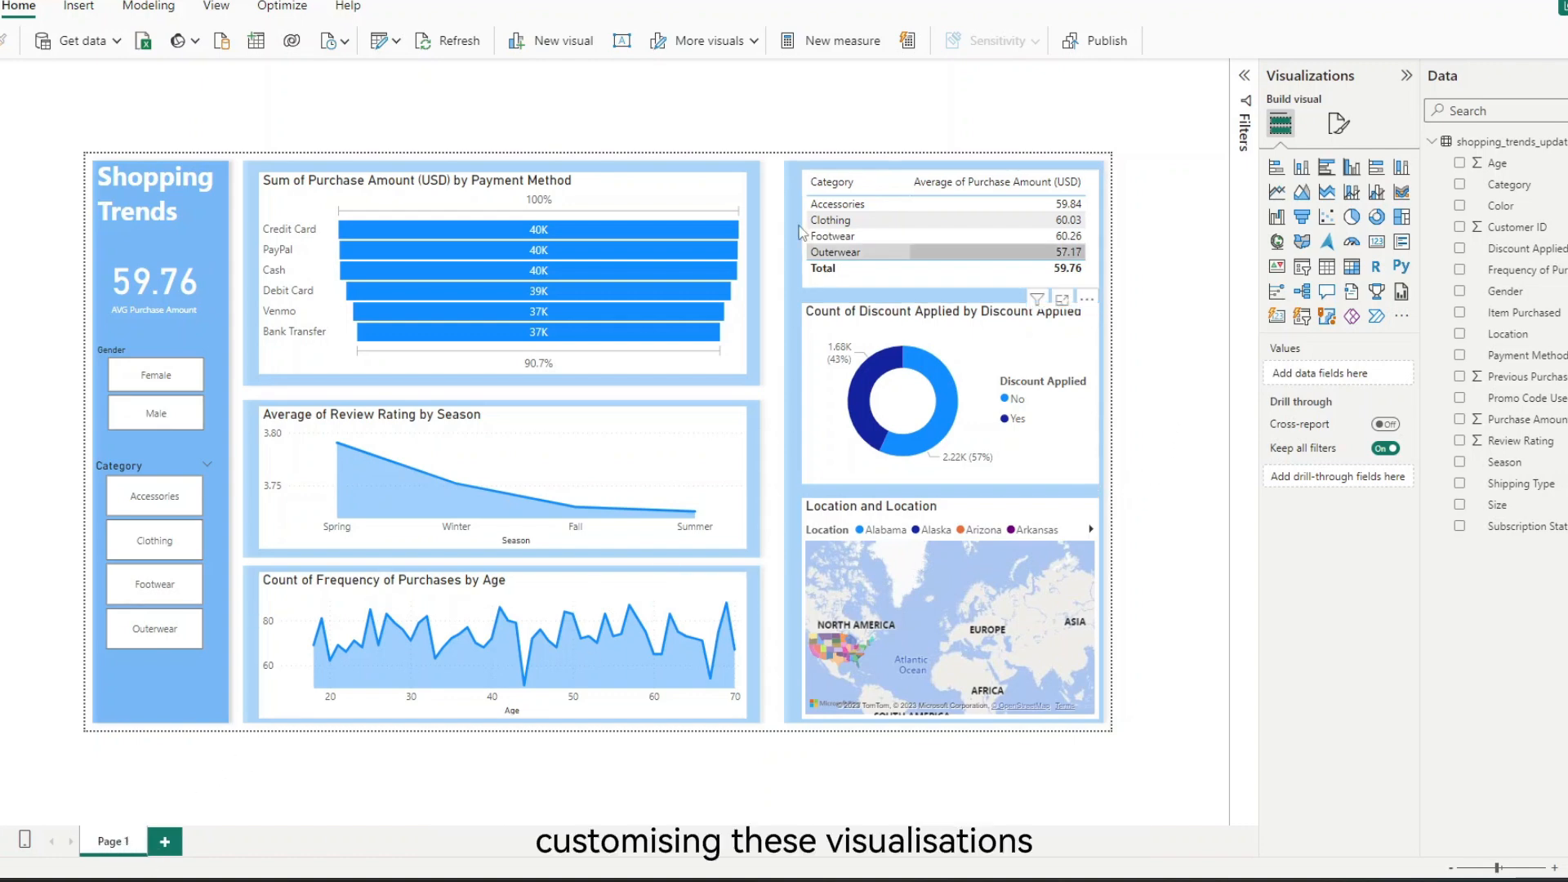
# Turn off the background of the Count of Frequency of Purchases by Age chart
pyautogui.click(684, 594)
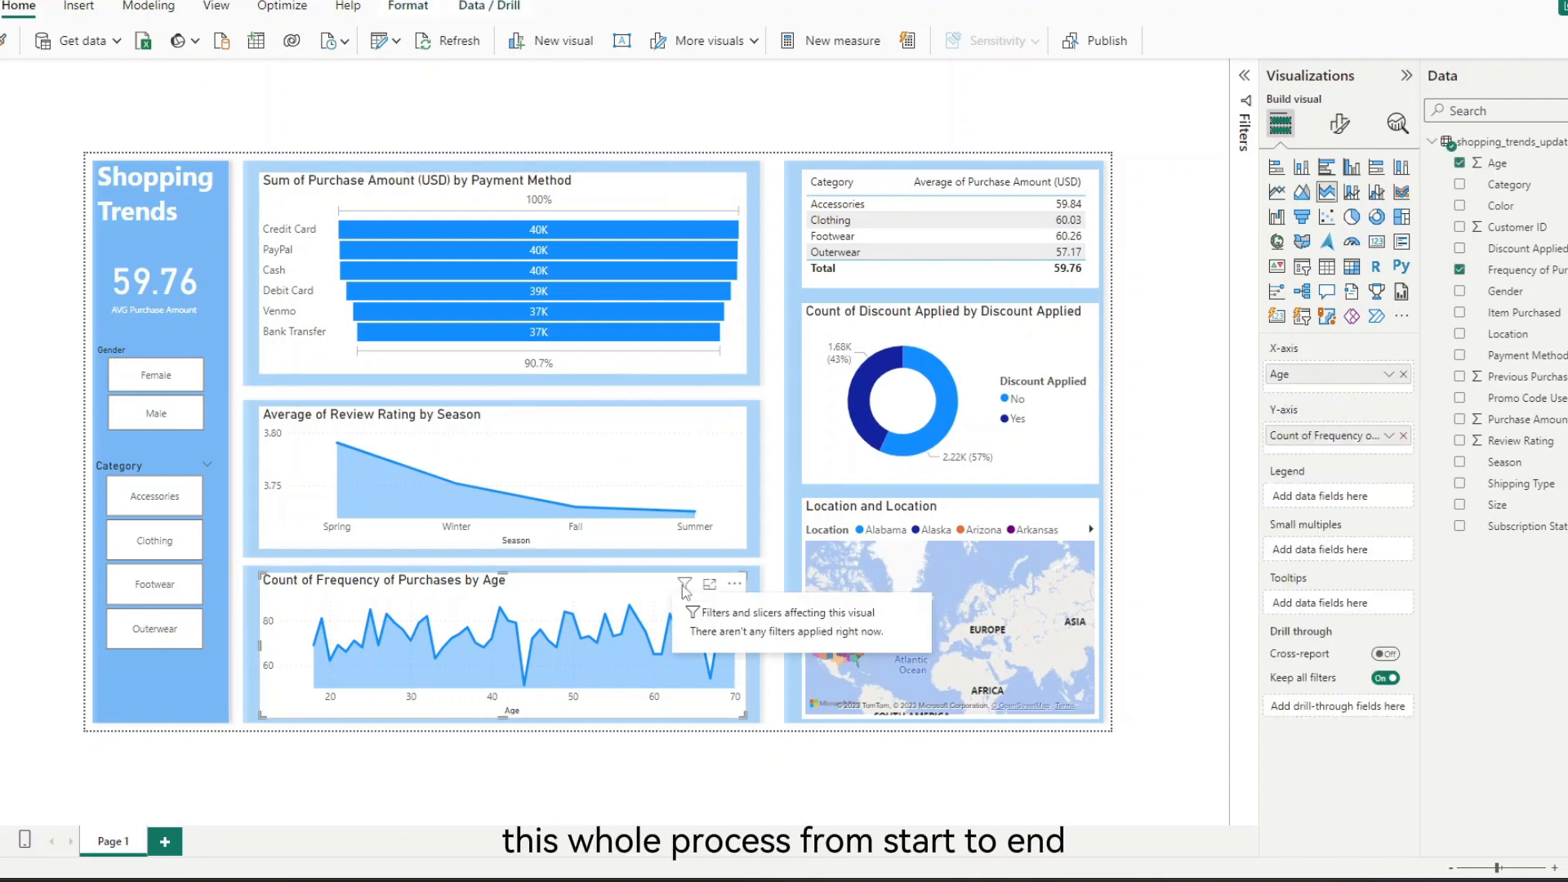
pyautogui.click(1339, 124)
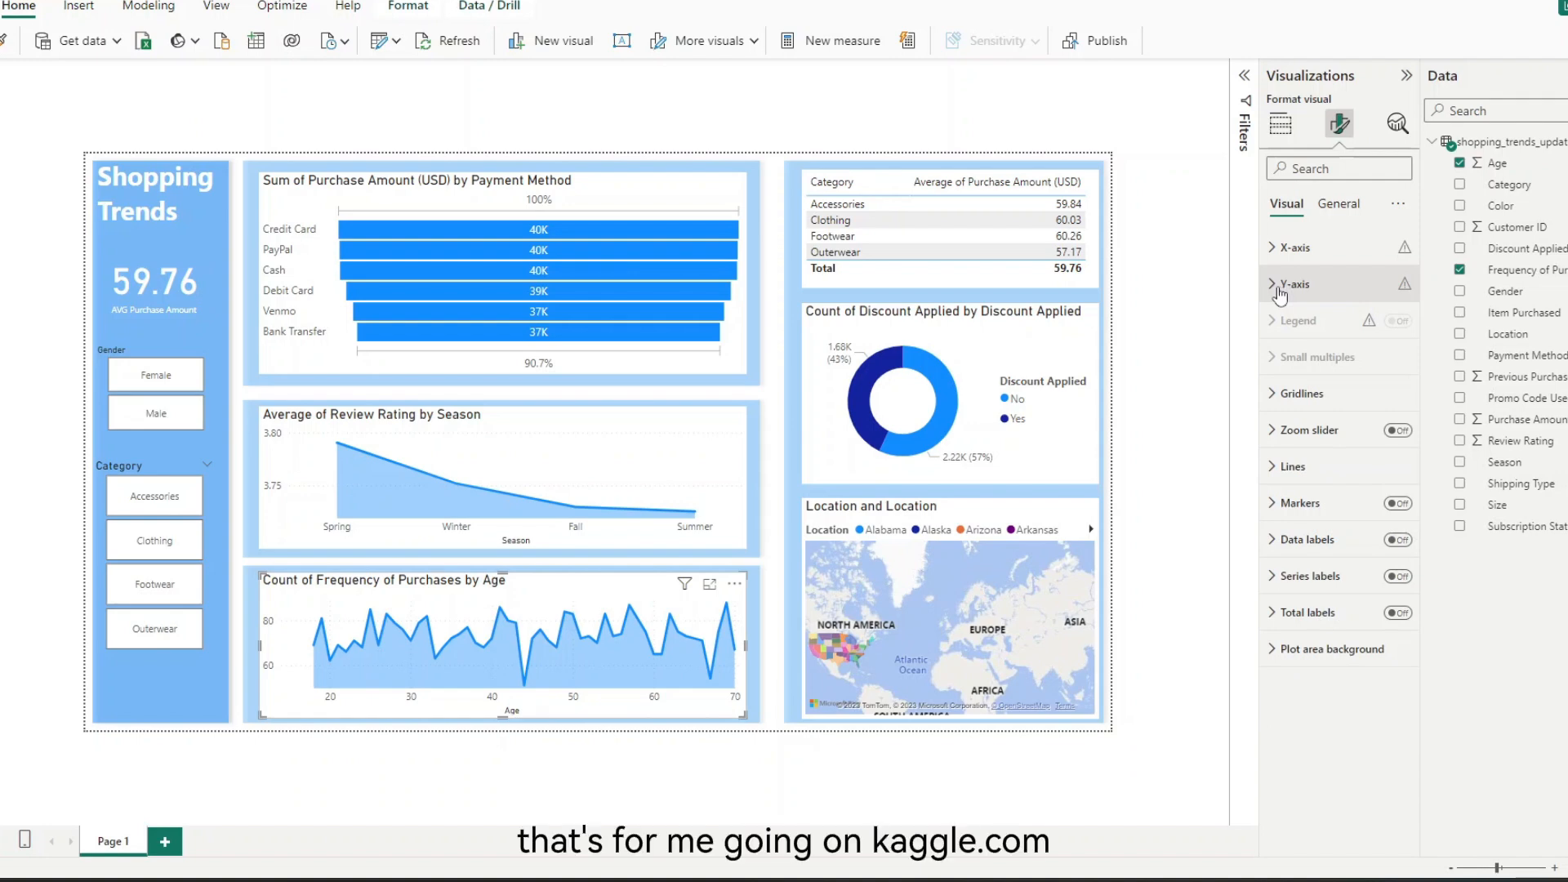
pyautogui.click(1329, 206)
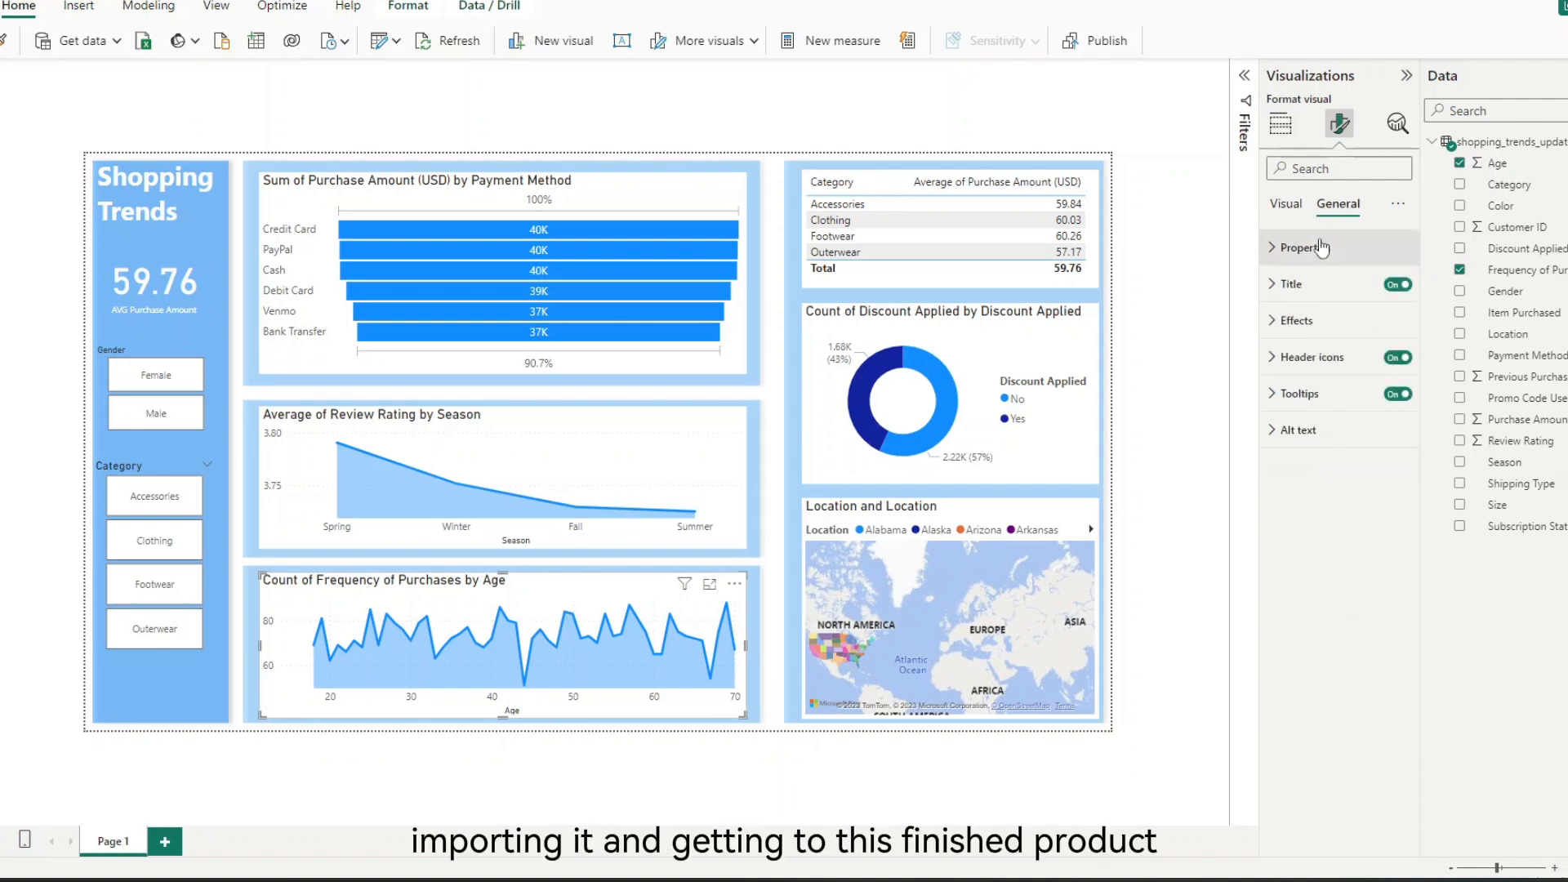
pyautogui.click(1289, 321)
pyautogui.click(1390, 363)
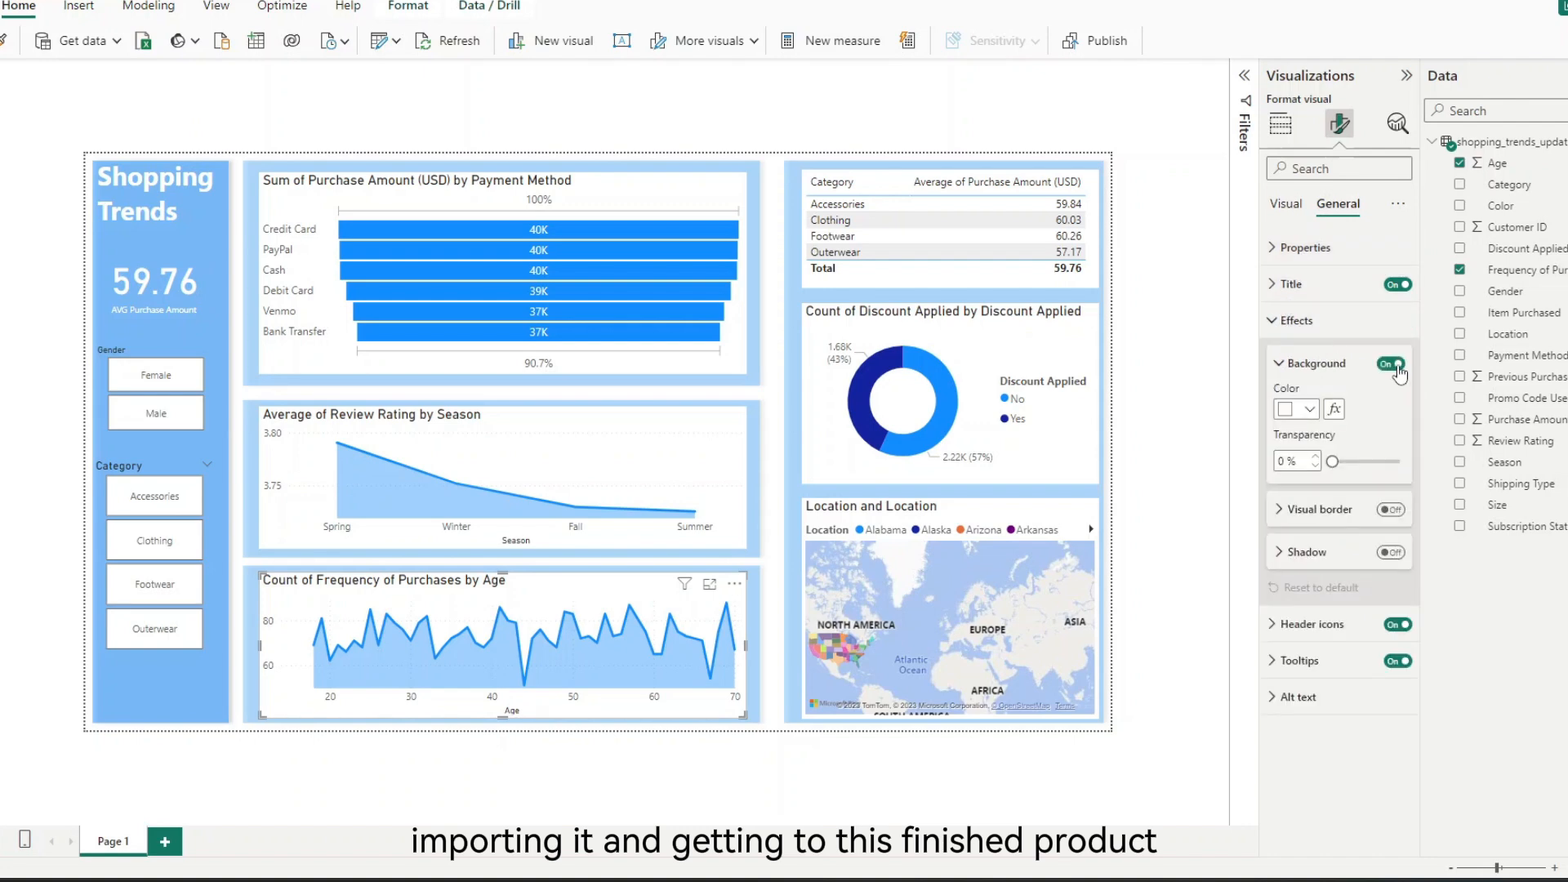
pyautogui.click(1168, 390)
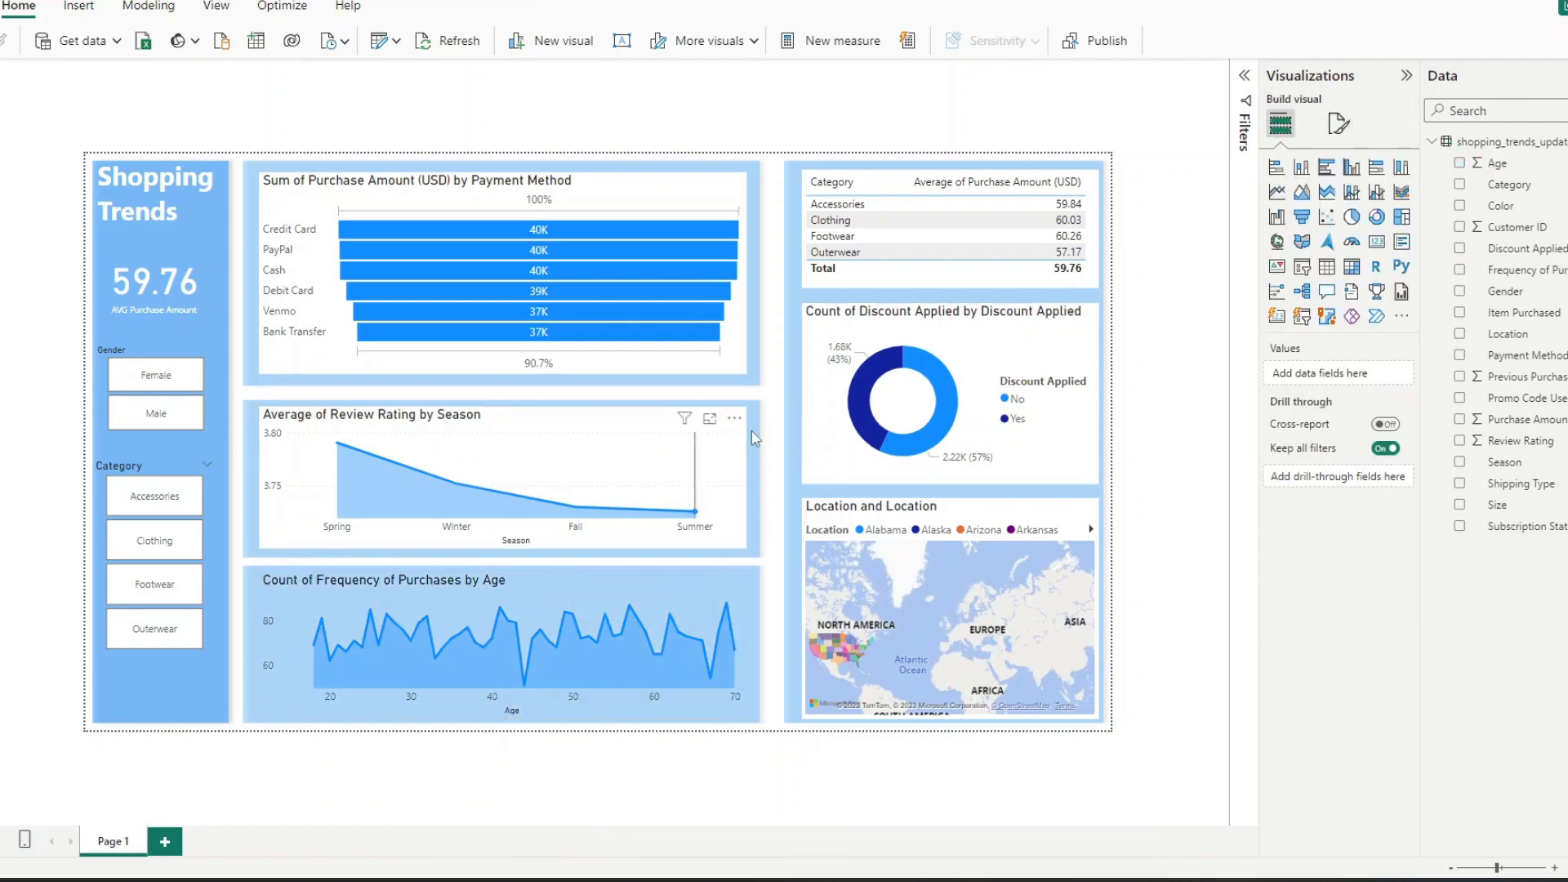
# Turn off the background of the Average of Review Rating by Season chart
pyautogui.click(741, 517)
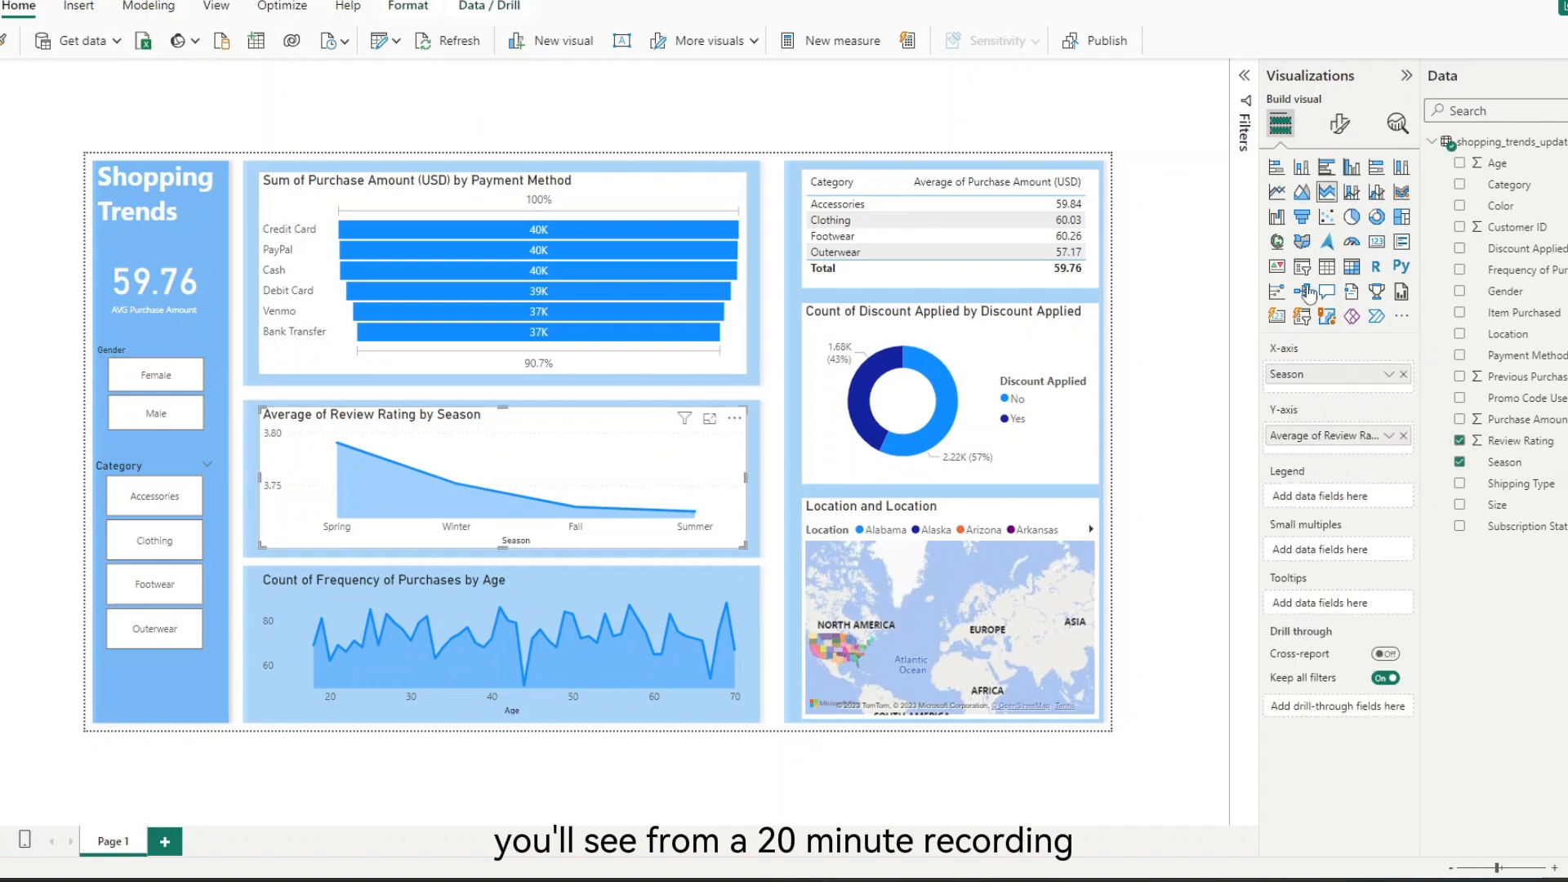
pyautogui.click(1339, 123)
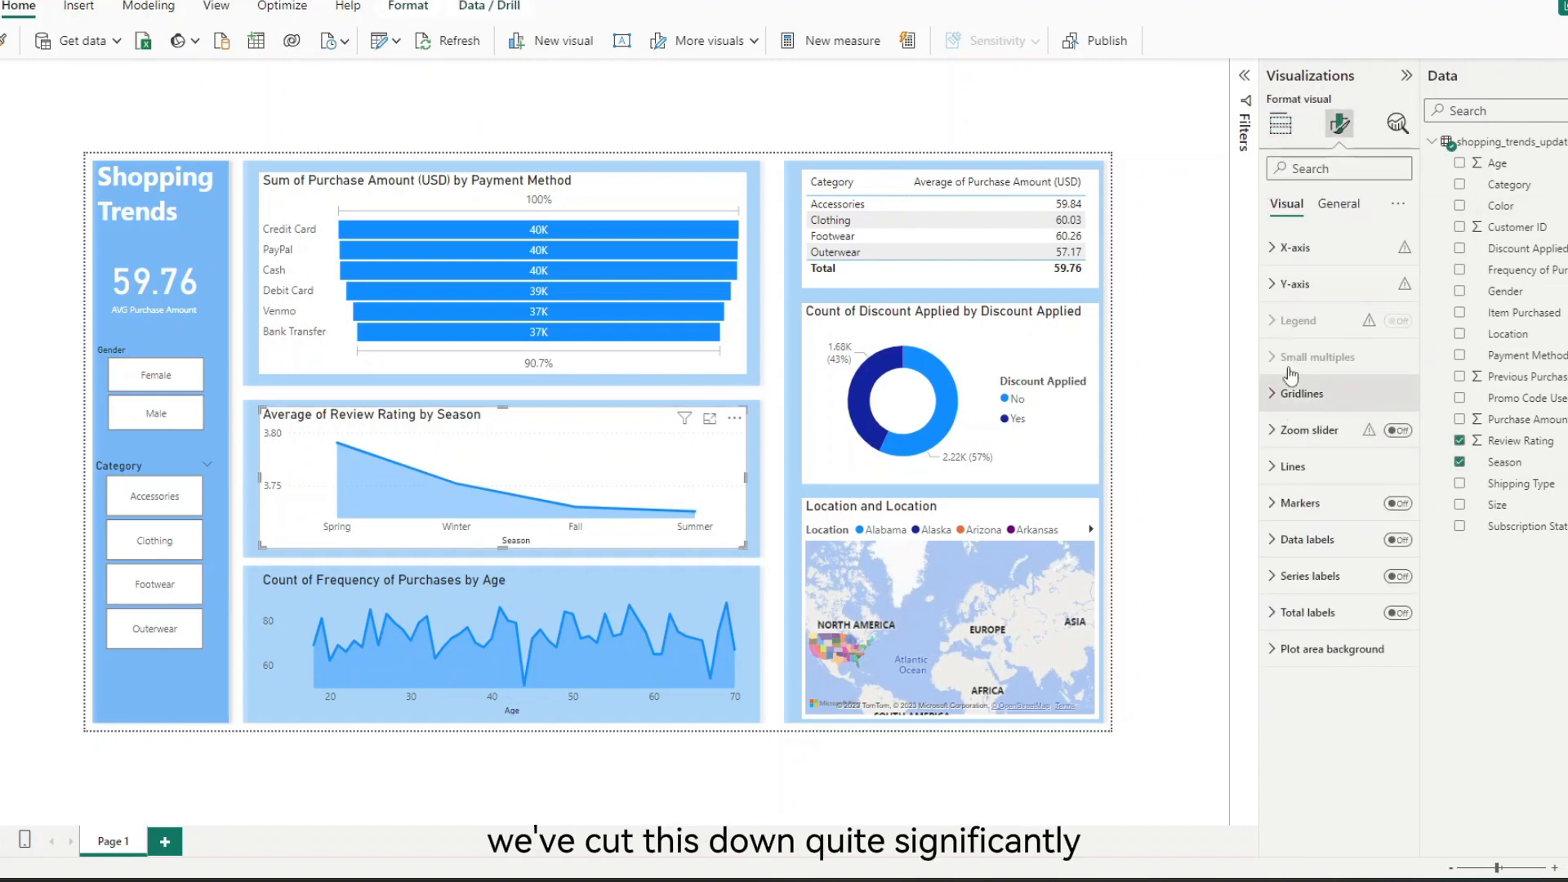
pyautogui.click(1339, 204)
pyautogui.click(1297, 320)
pyautogui.click(1317, 363)
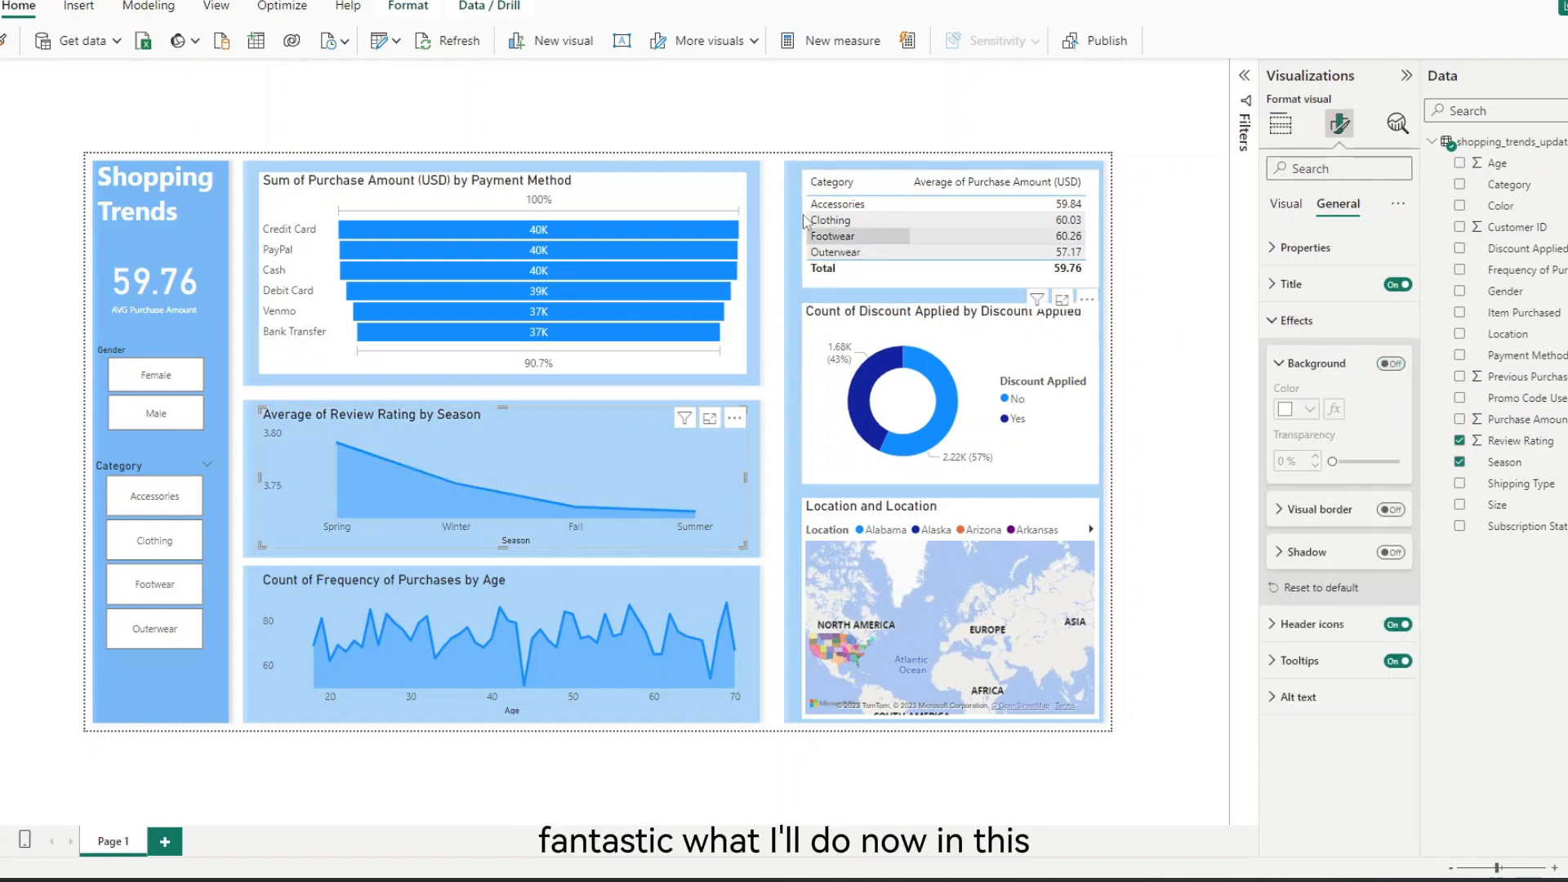
# Turn off the background of the Sum of Purchase Amount (USD) by Payment Method funnel chart
pyautogui.click(709, 182)
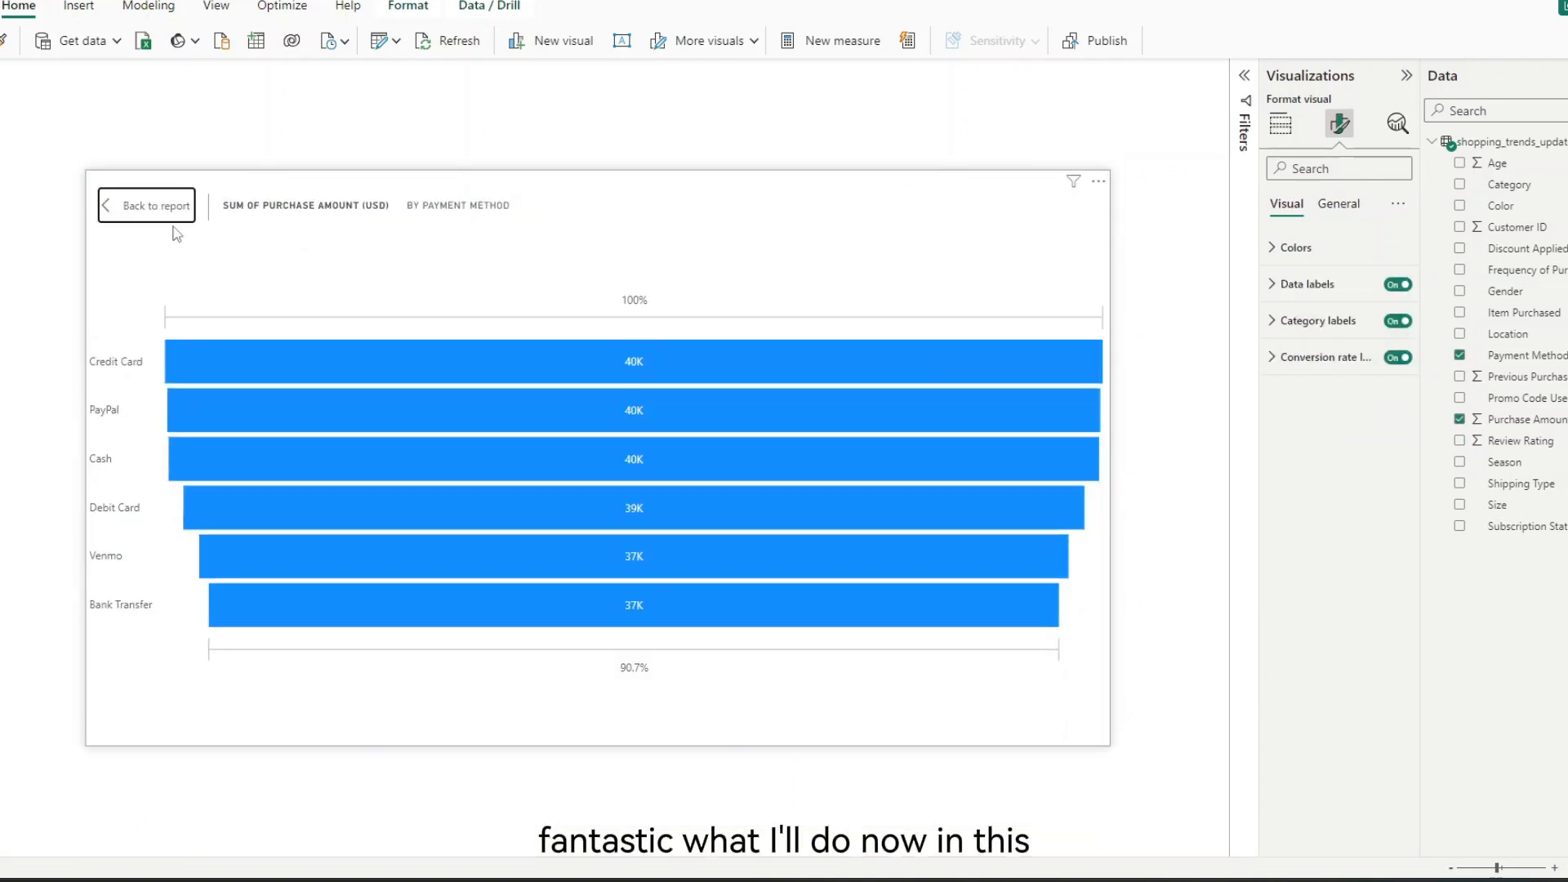
pyautogui.click(149, 210)
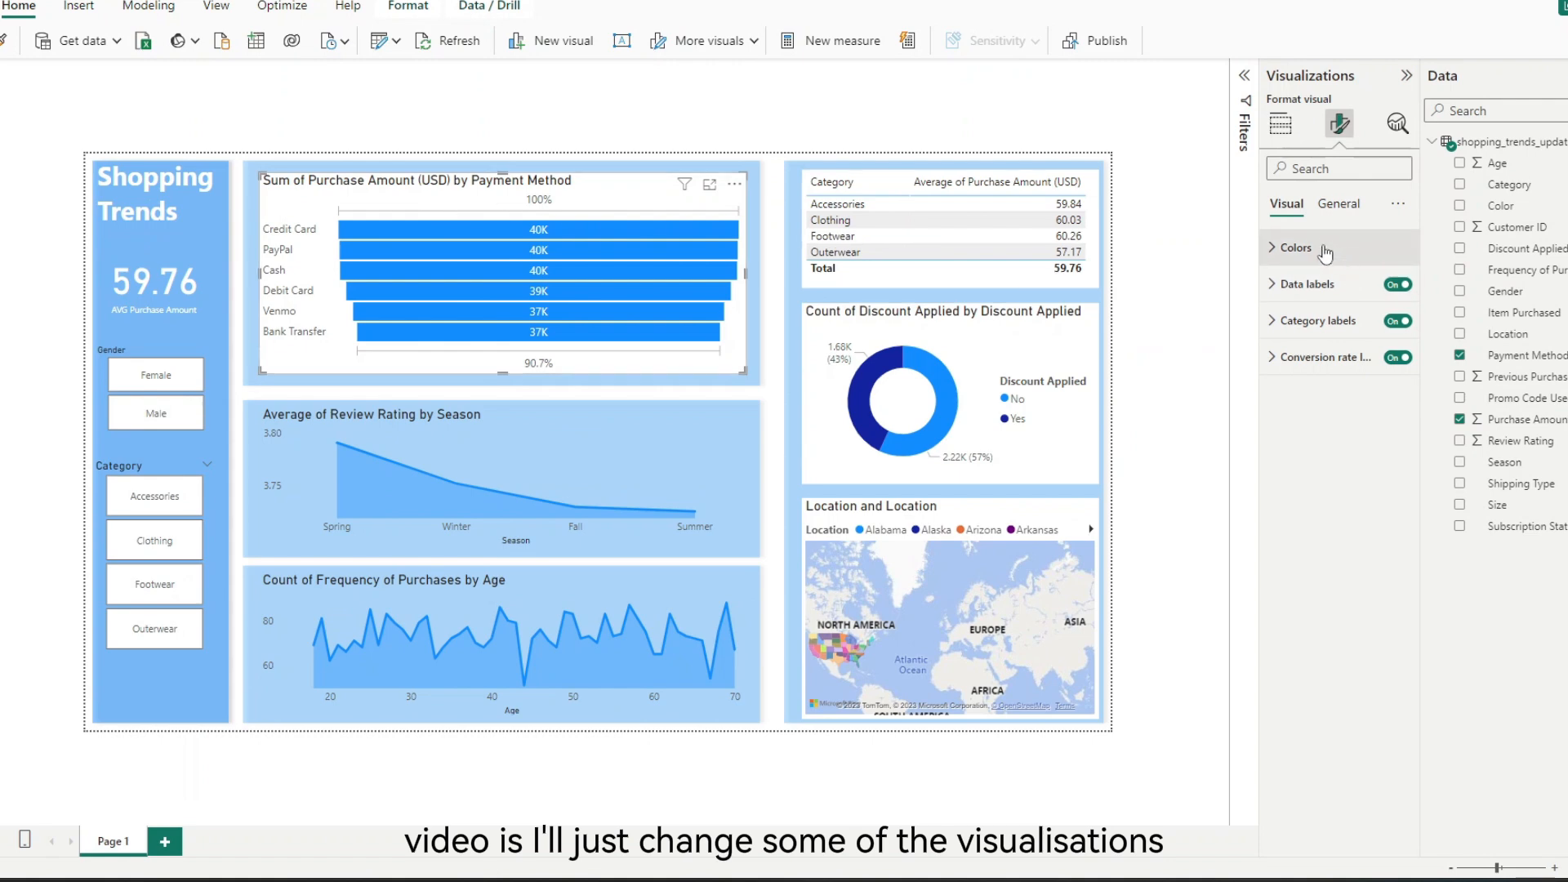
pyautogui.click(1339, 204)
pyautogui.click(1384, 373)
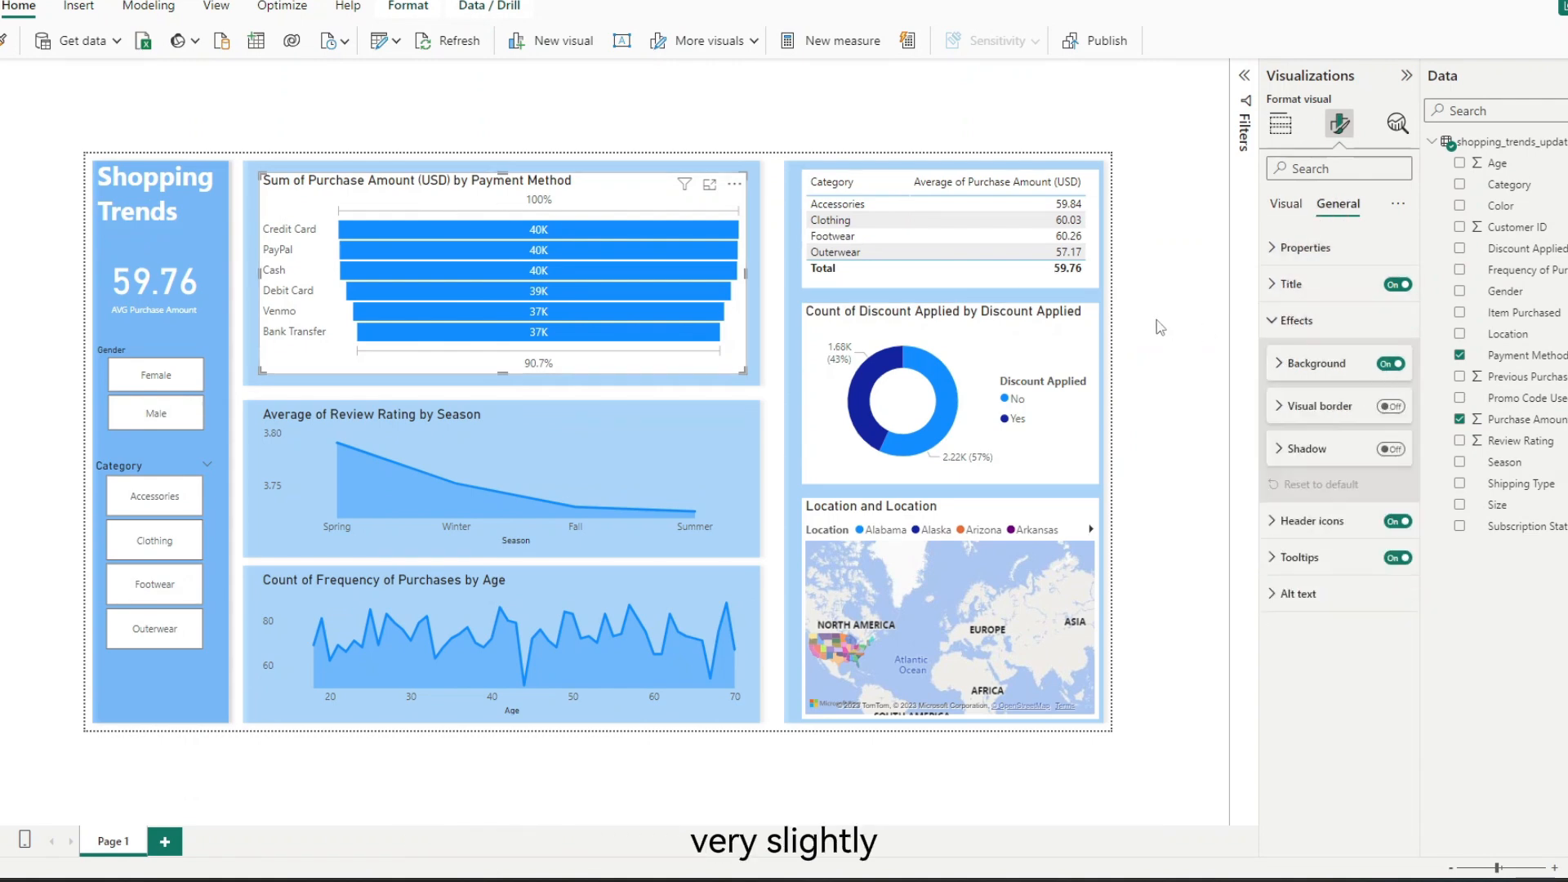
pyautogui.click(1188, 294)
pyautogui.click(682, 450)
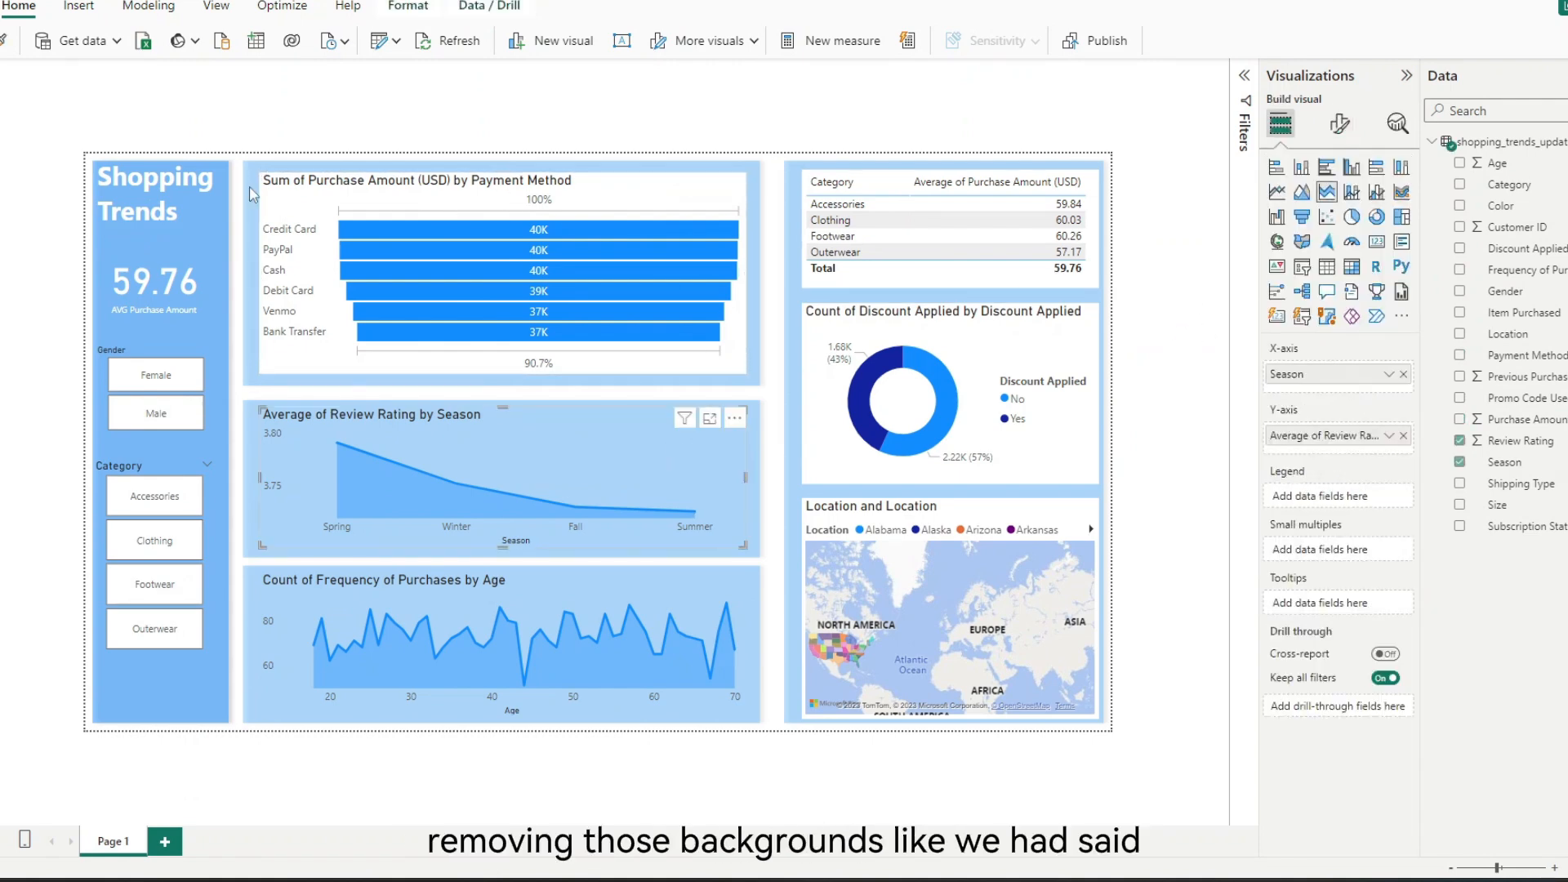
pyautogui.click(684, 186)
pyautogui.click(1210, 243)
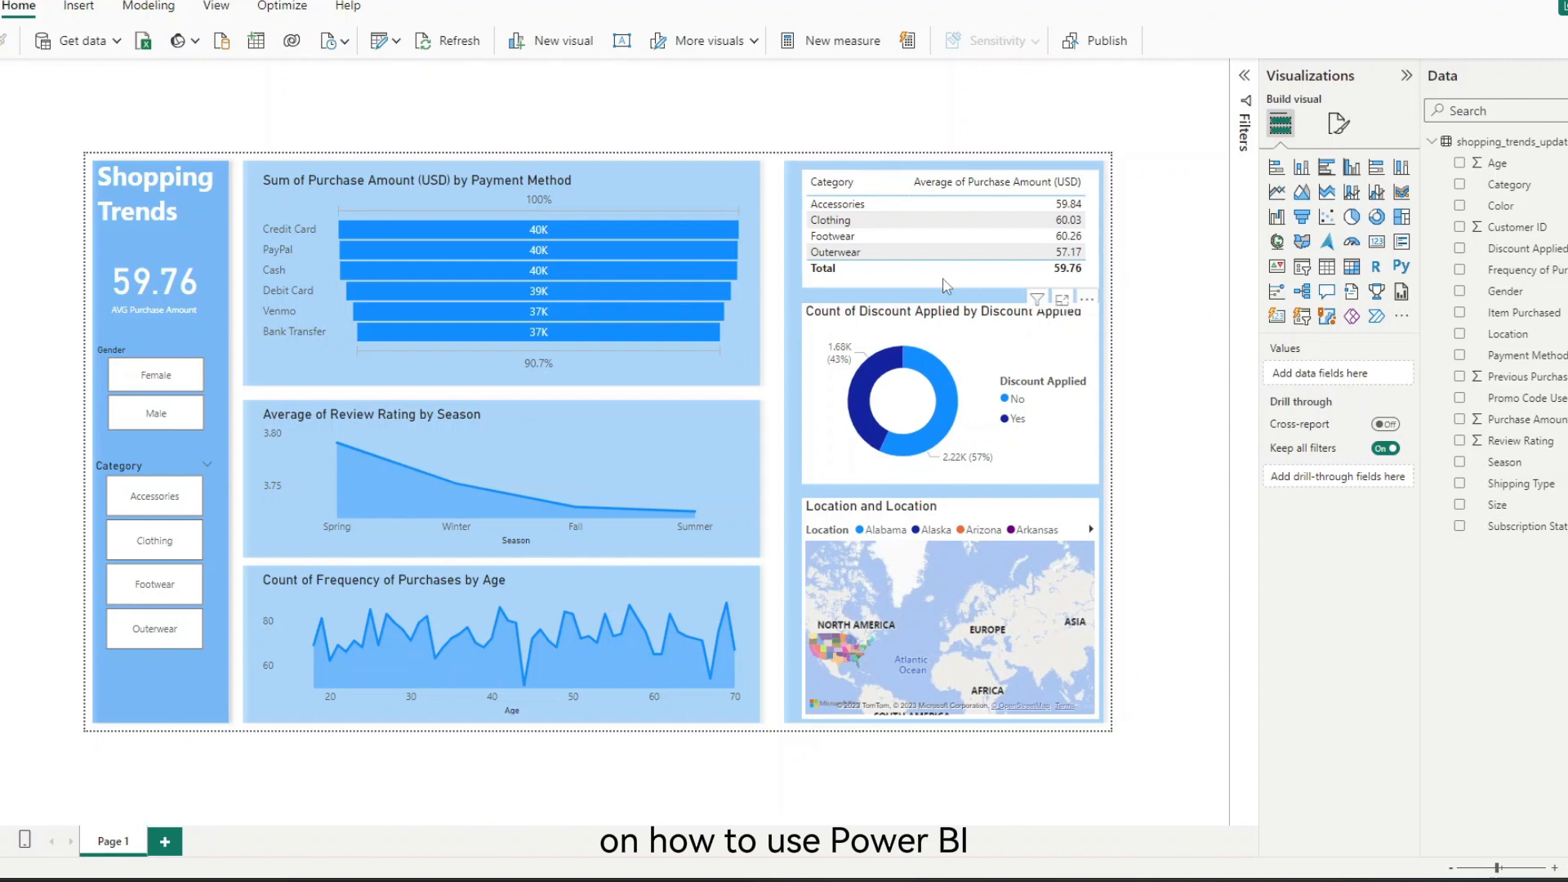
# Apply the Minimal style preset to the category table and extend its lower edge so all rows fit
pyautogui.click(703, 366)
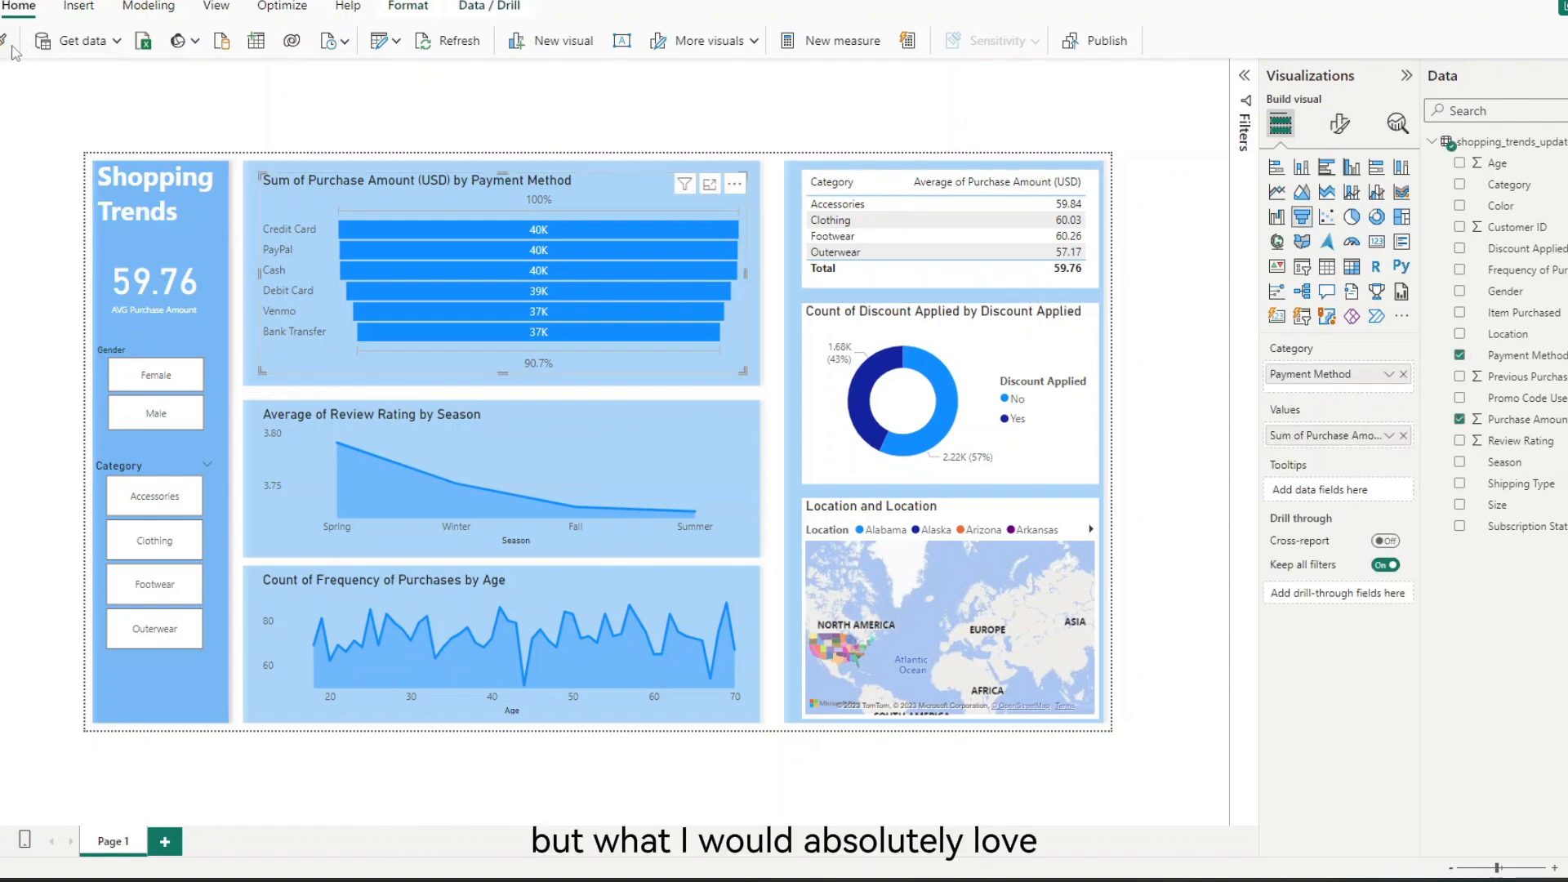
pyautogui.click(916, 273)
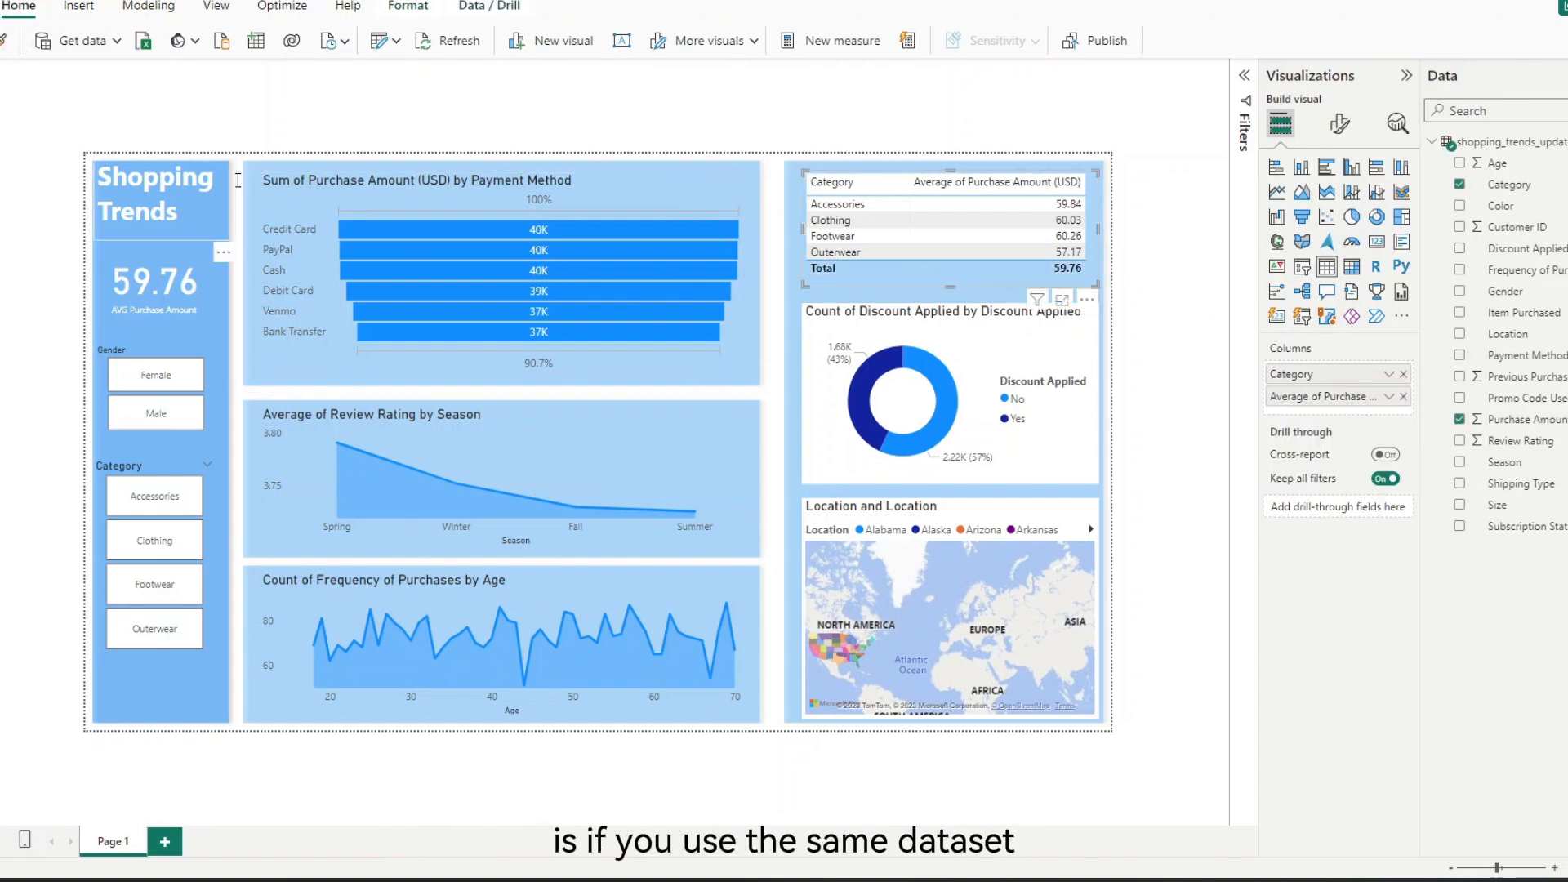
pyautogui.click(1339, 124)
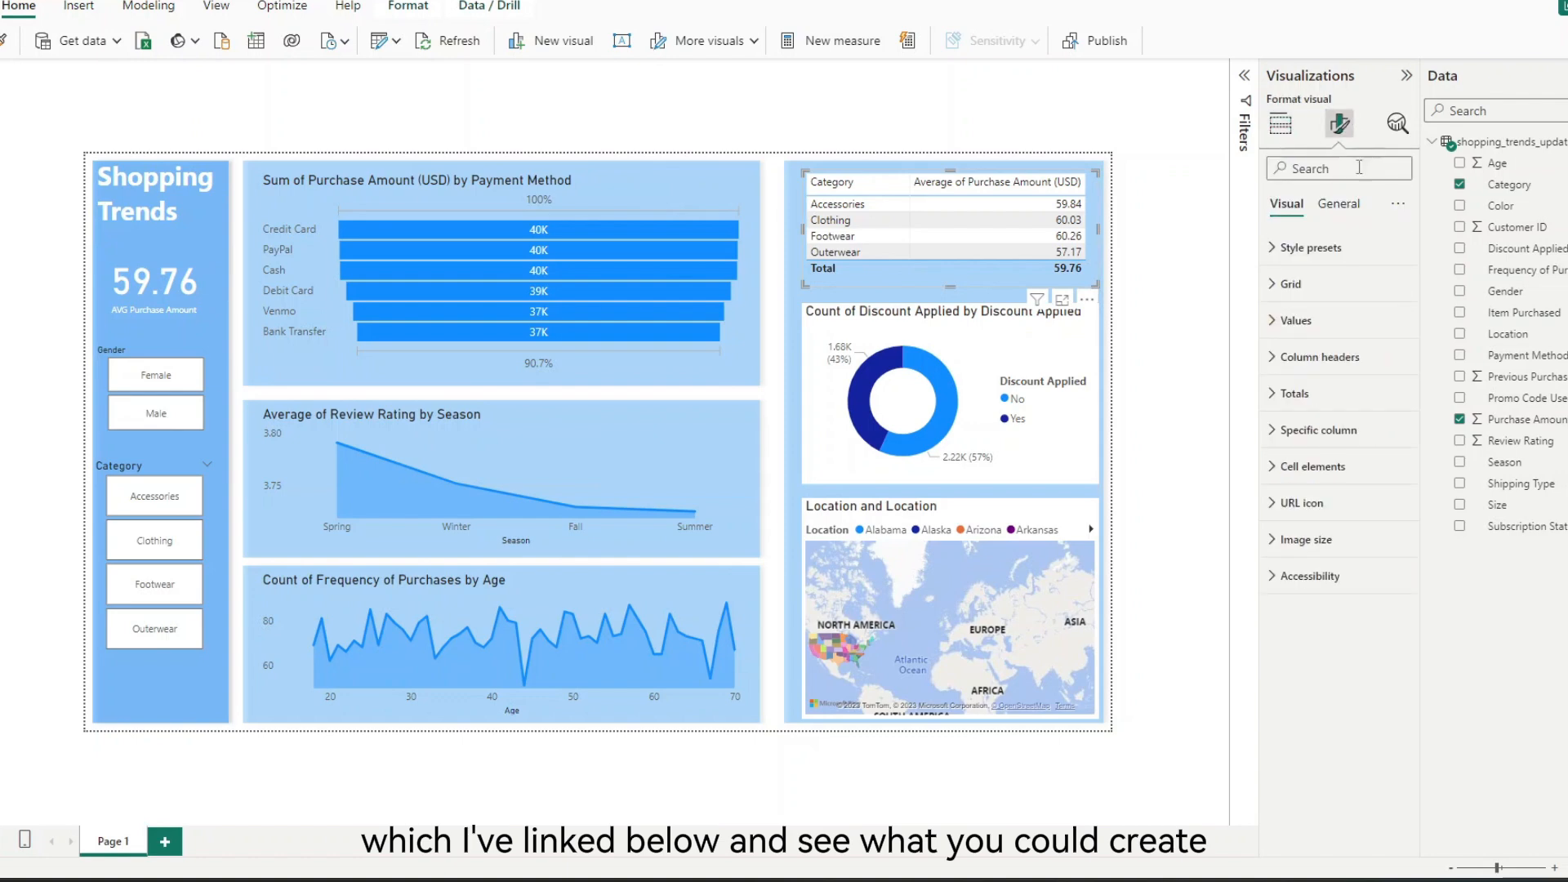
pyautogui.click(1289, 251)
pyautogui.click(1347, 289)
pyautogui.click(1336, 351)
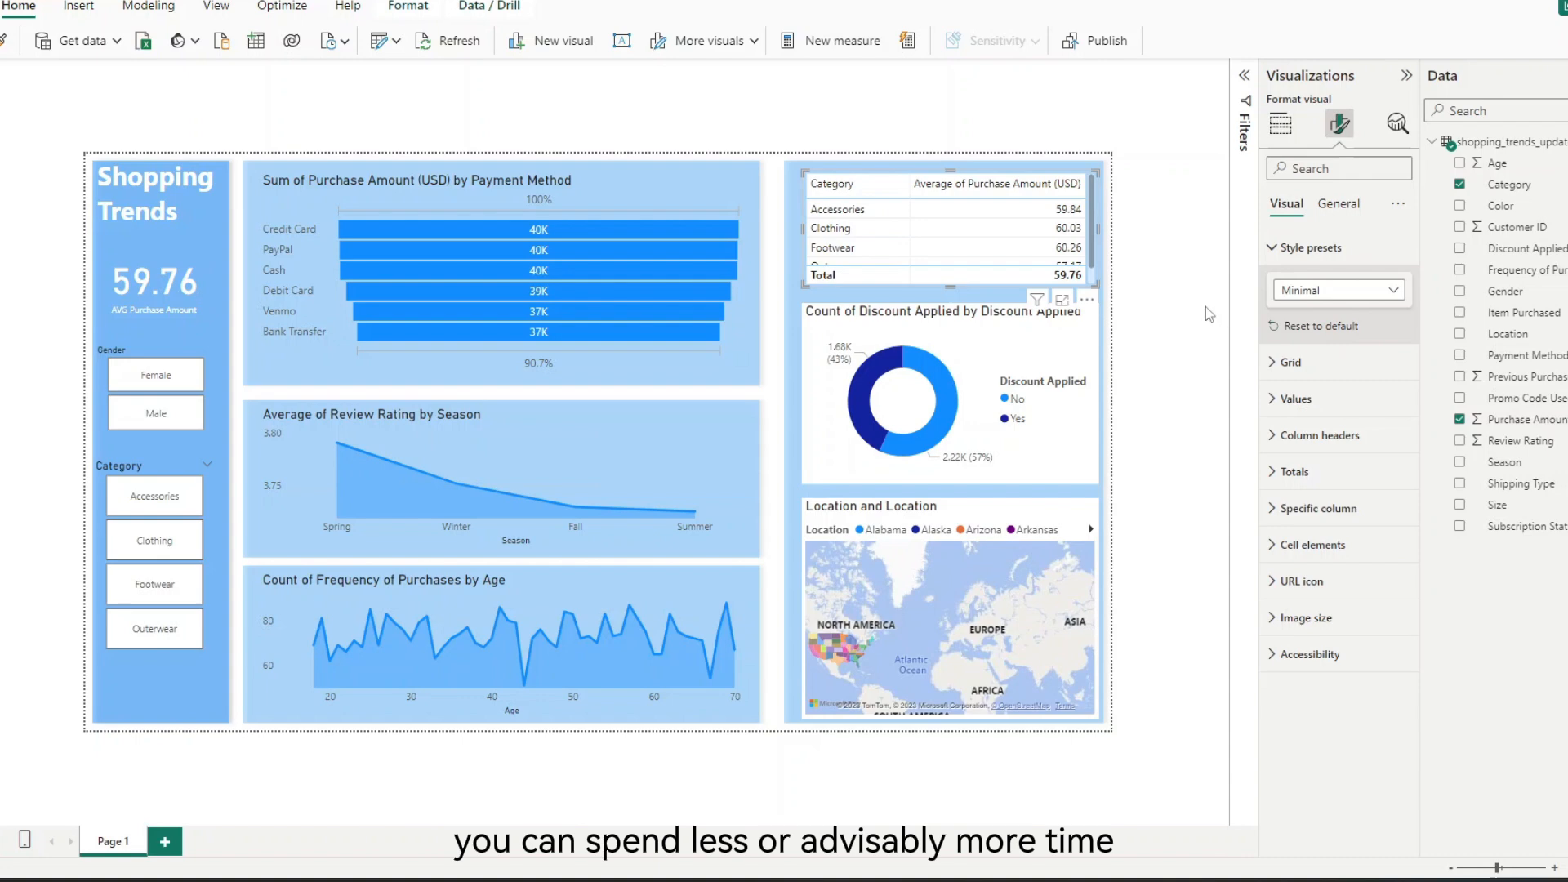
pyautogui.moveTo(968, 292); pyautogui.dragTo(954, 316)
# Turn off the background of the Count of Discount Applied donut chart and deselect it
pyautogui.click(1090, 437)
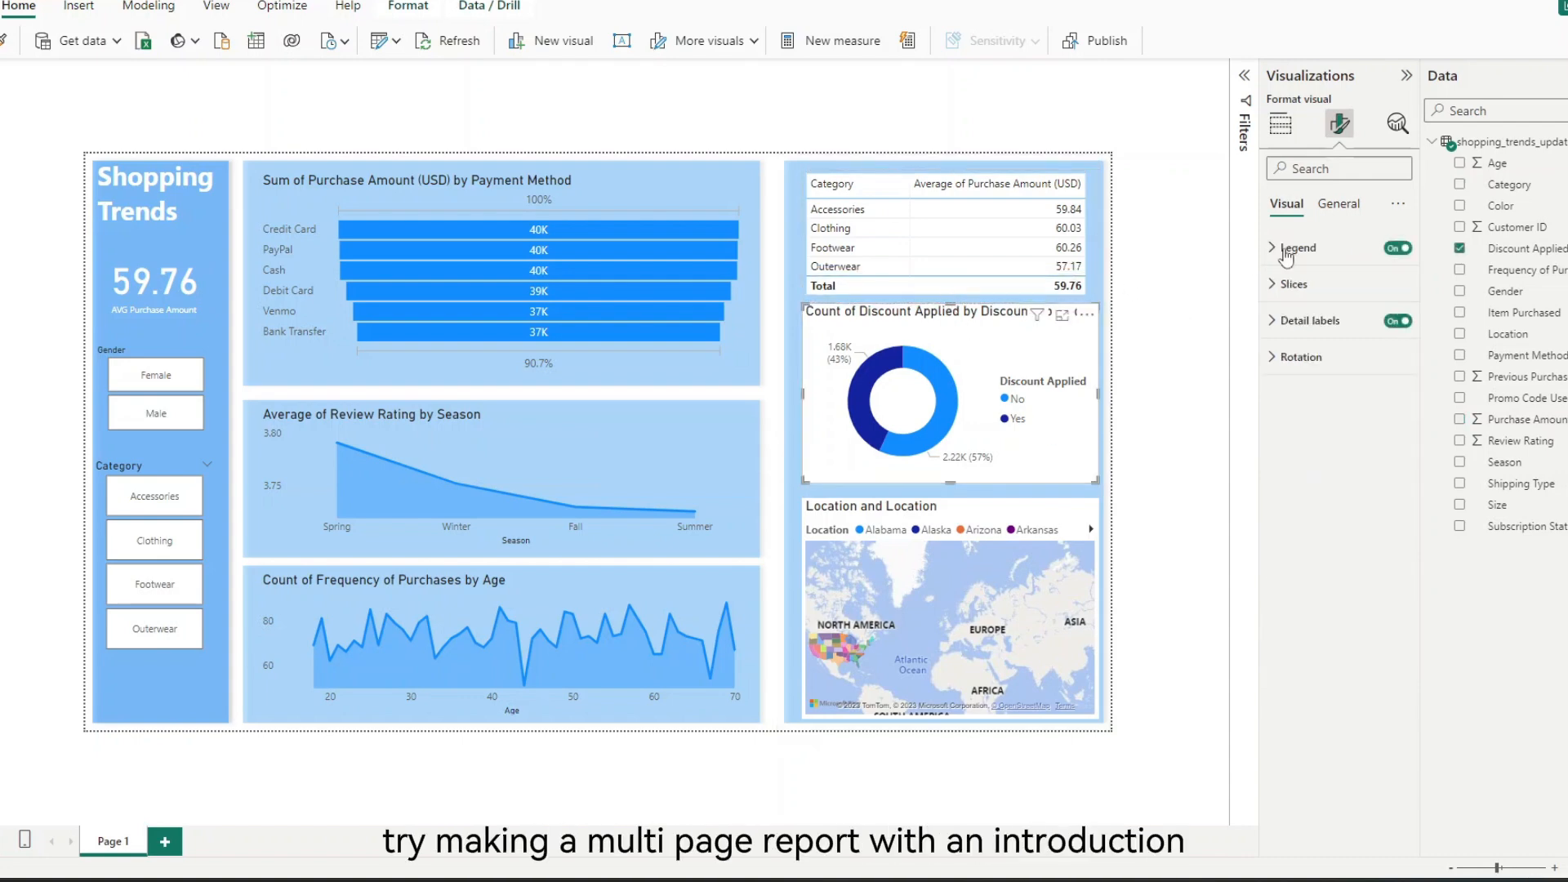
pyautogui.click(1339, 204)
pyautogui.click(1297, 320)
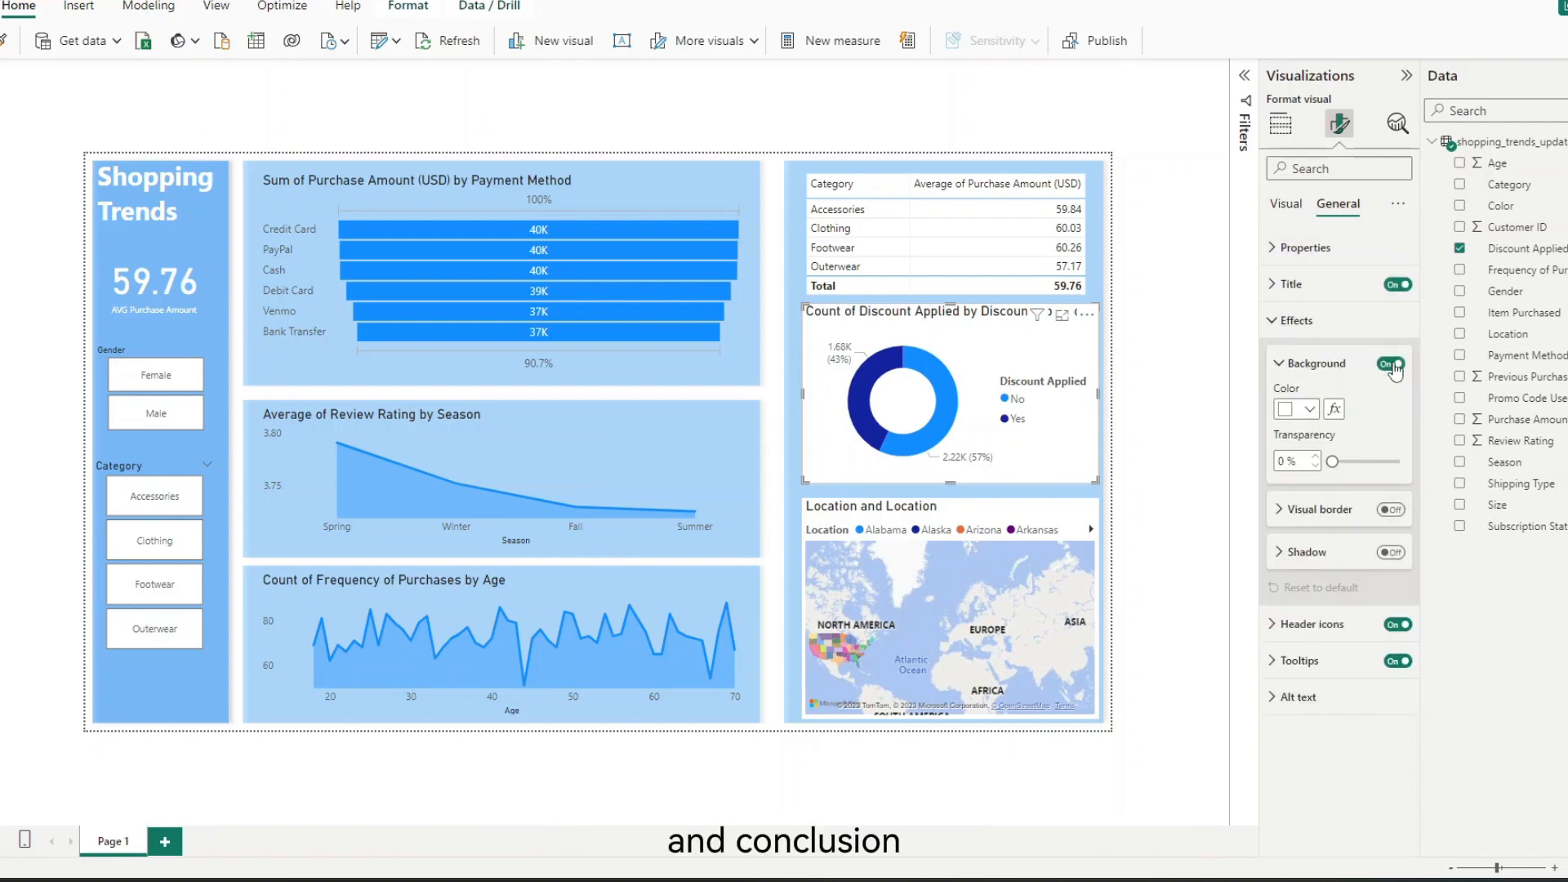
pyautogui.click(1391, 364)
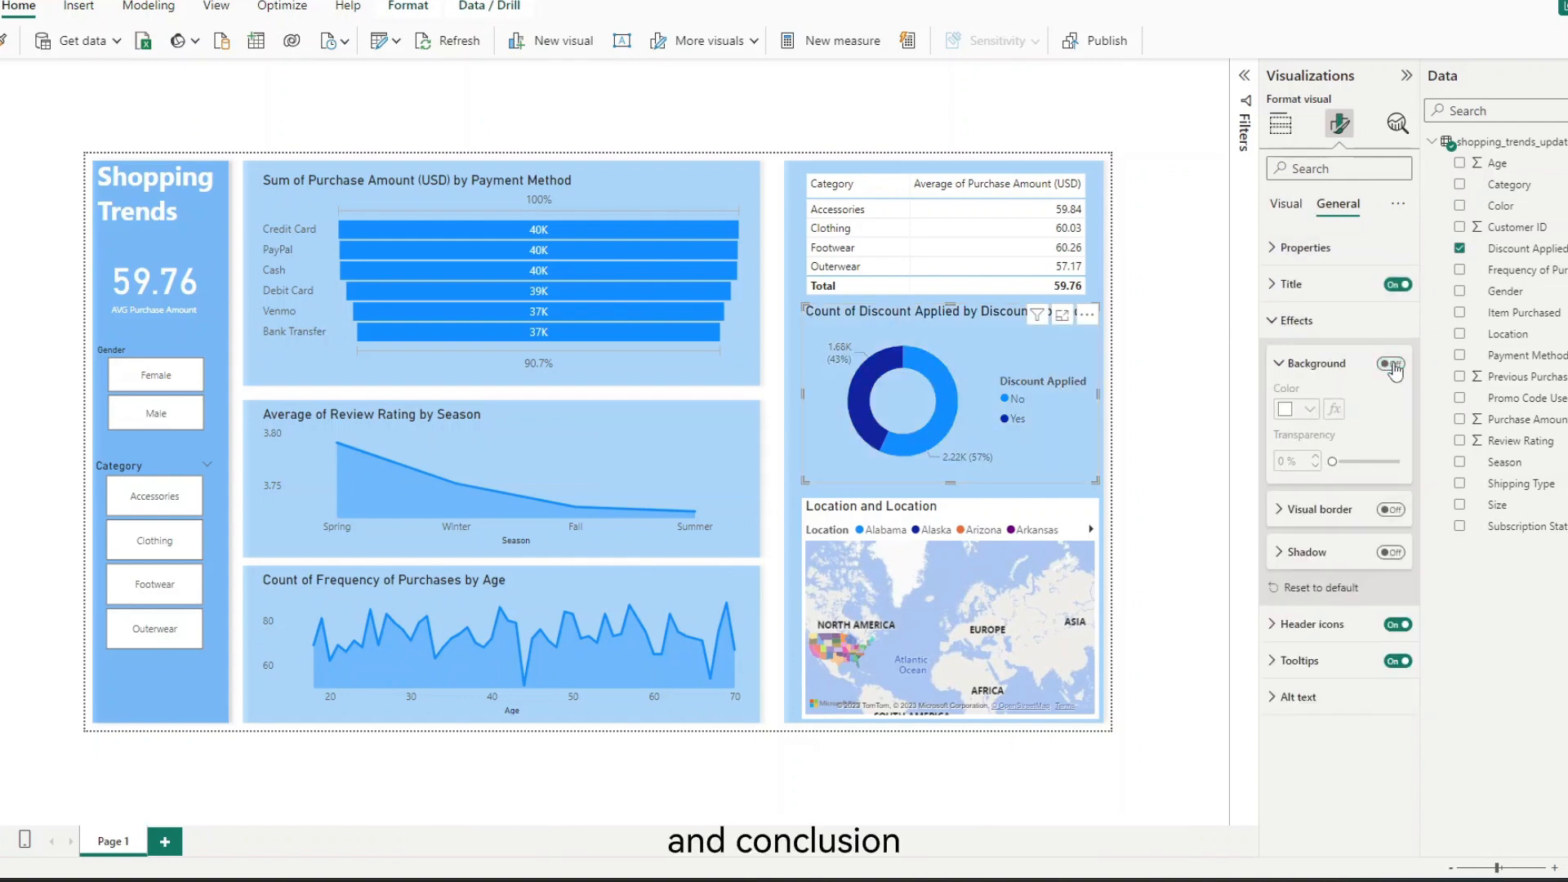
pyautogui.click(1146, 552)
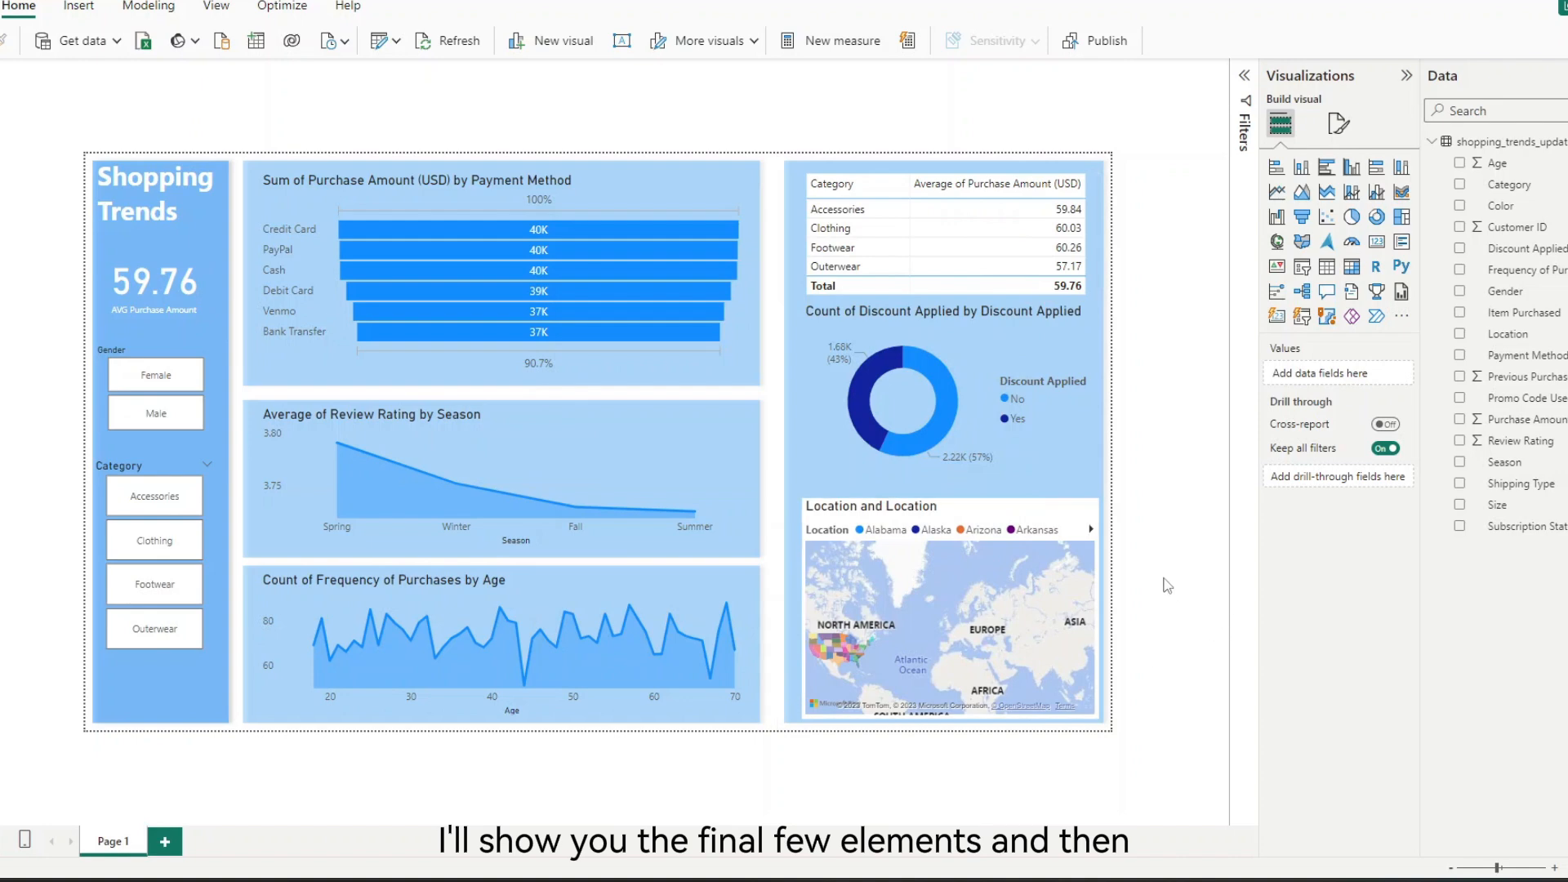
# Collapse the Data and Visualizations panes so the report page is shown larger
pyautogui.click(1541, 82)
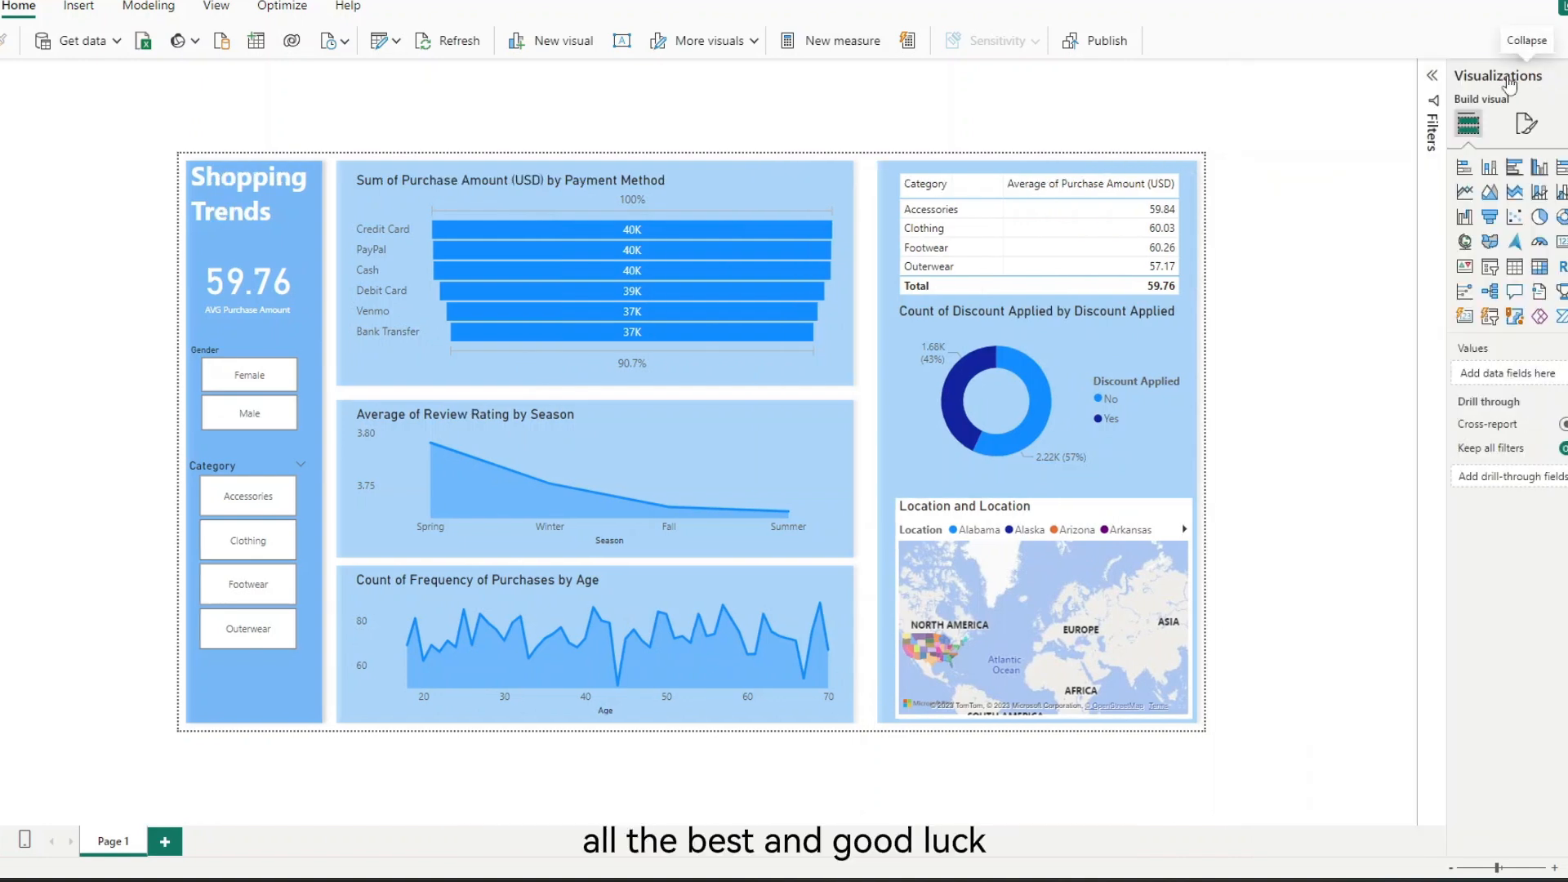
pyautogui.click(1540, 75)
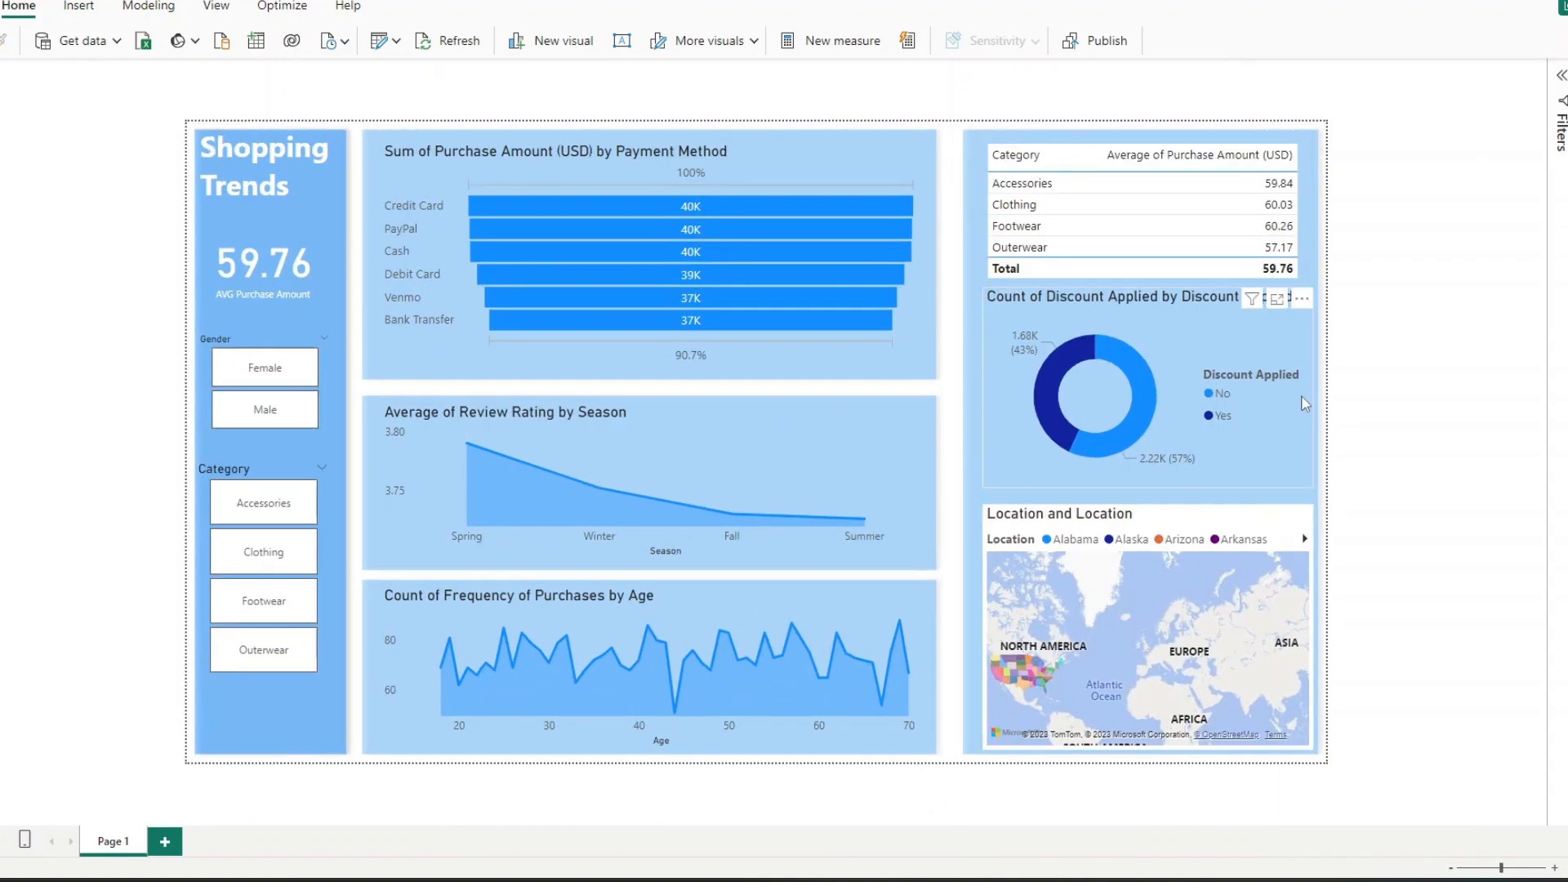
pyautogui.scroll(5, 1053, 706)
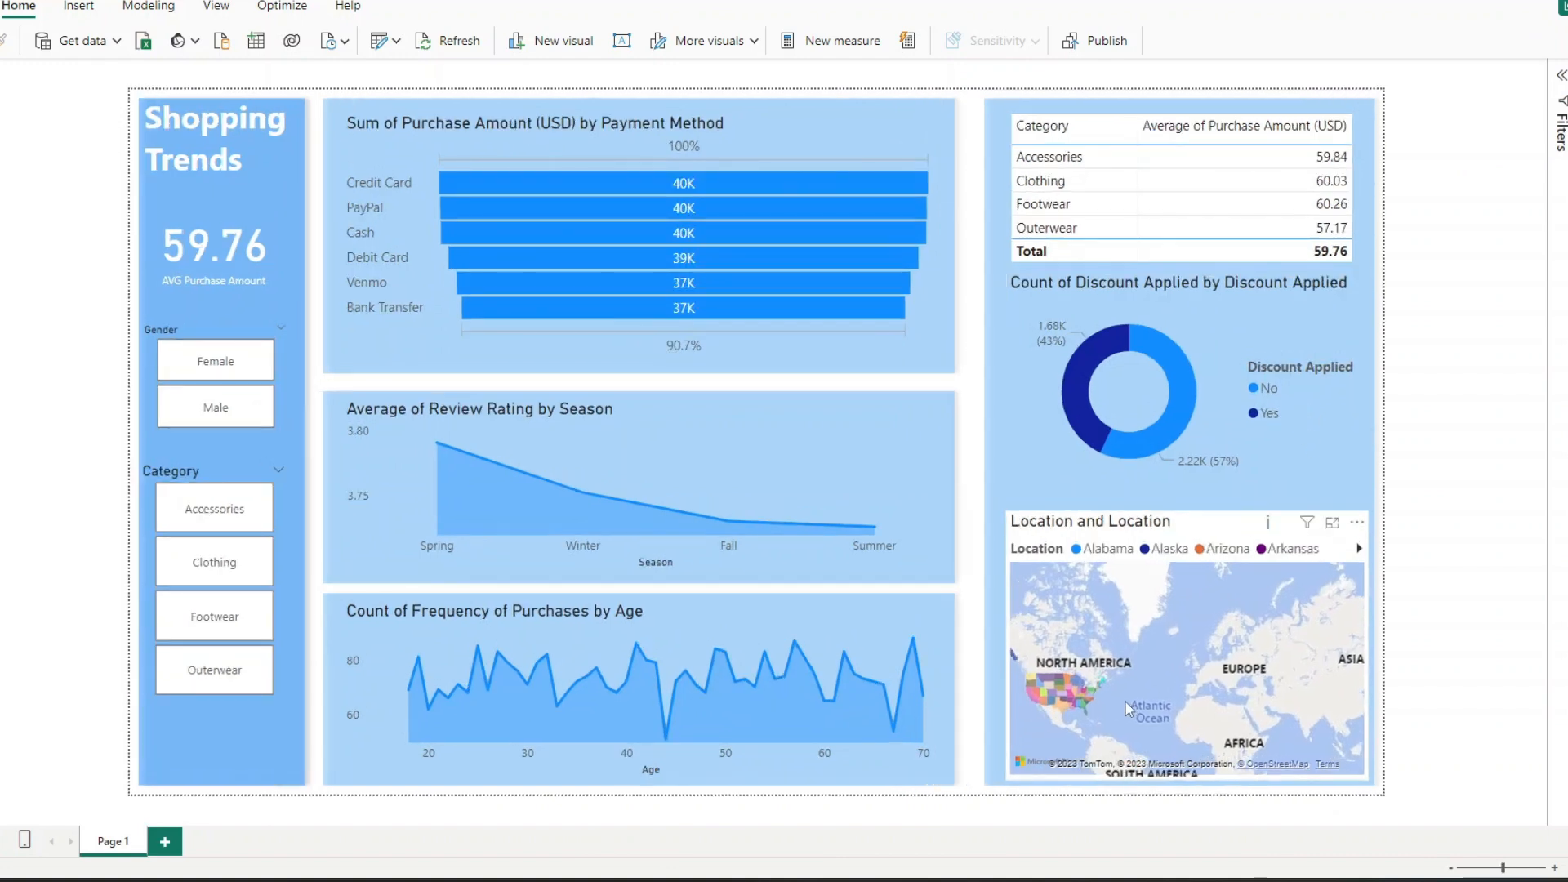
# Pan the location map slightly, and filter the report to Alaska, Female and Clothing
pyautogui.click(1135, 678)
pyautogui.moveTo(1135, 678); pyautogui.dragTo(1145, 592)
pyautogui.click(1171, 549)
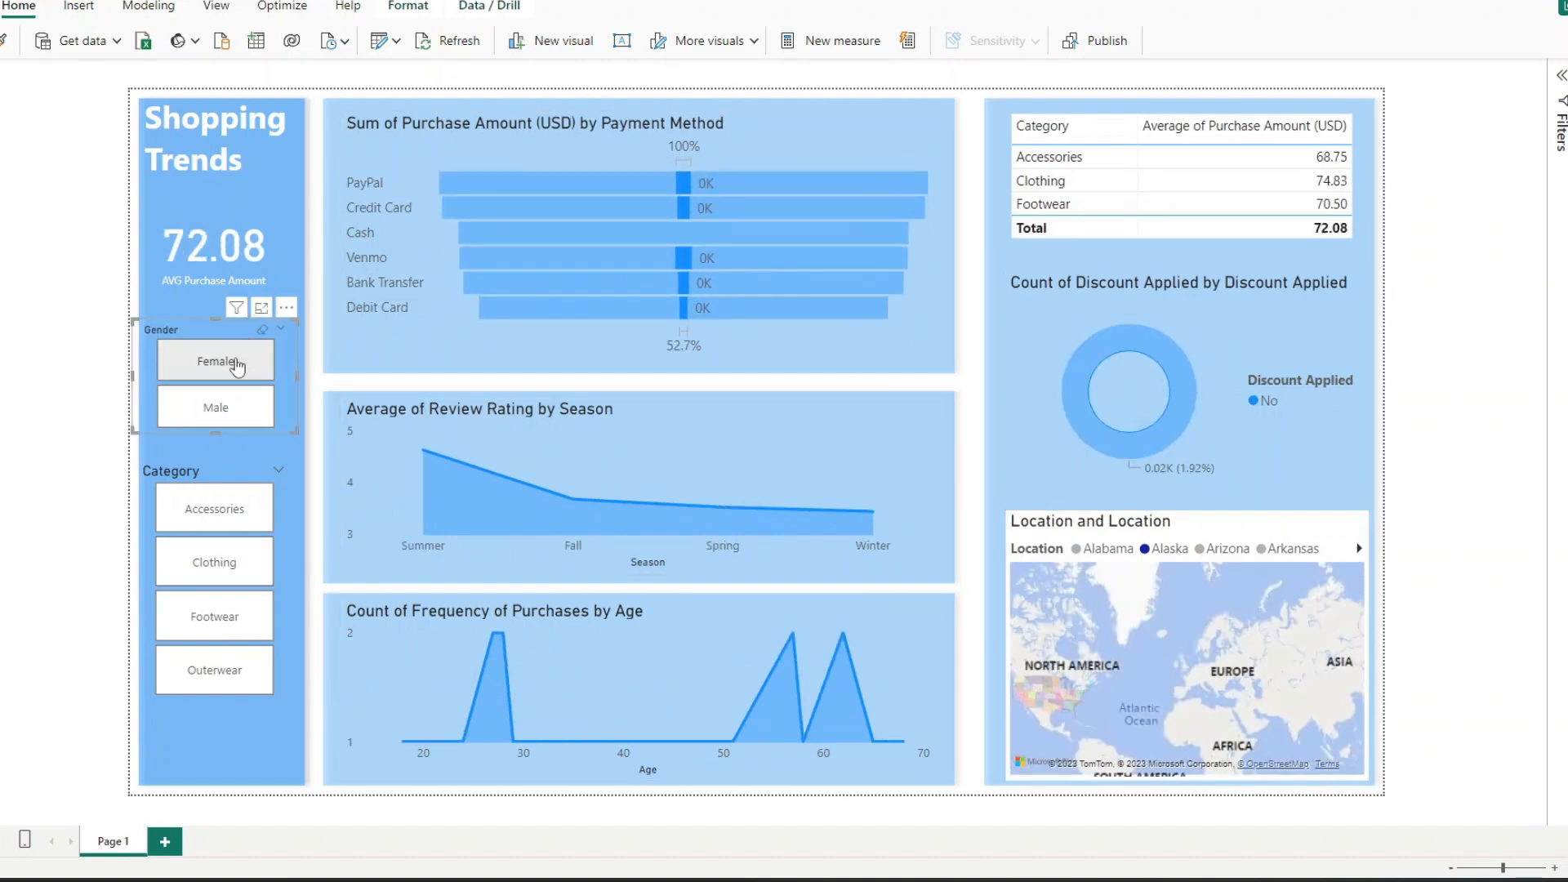
pyautogui.click(224, 567)
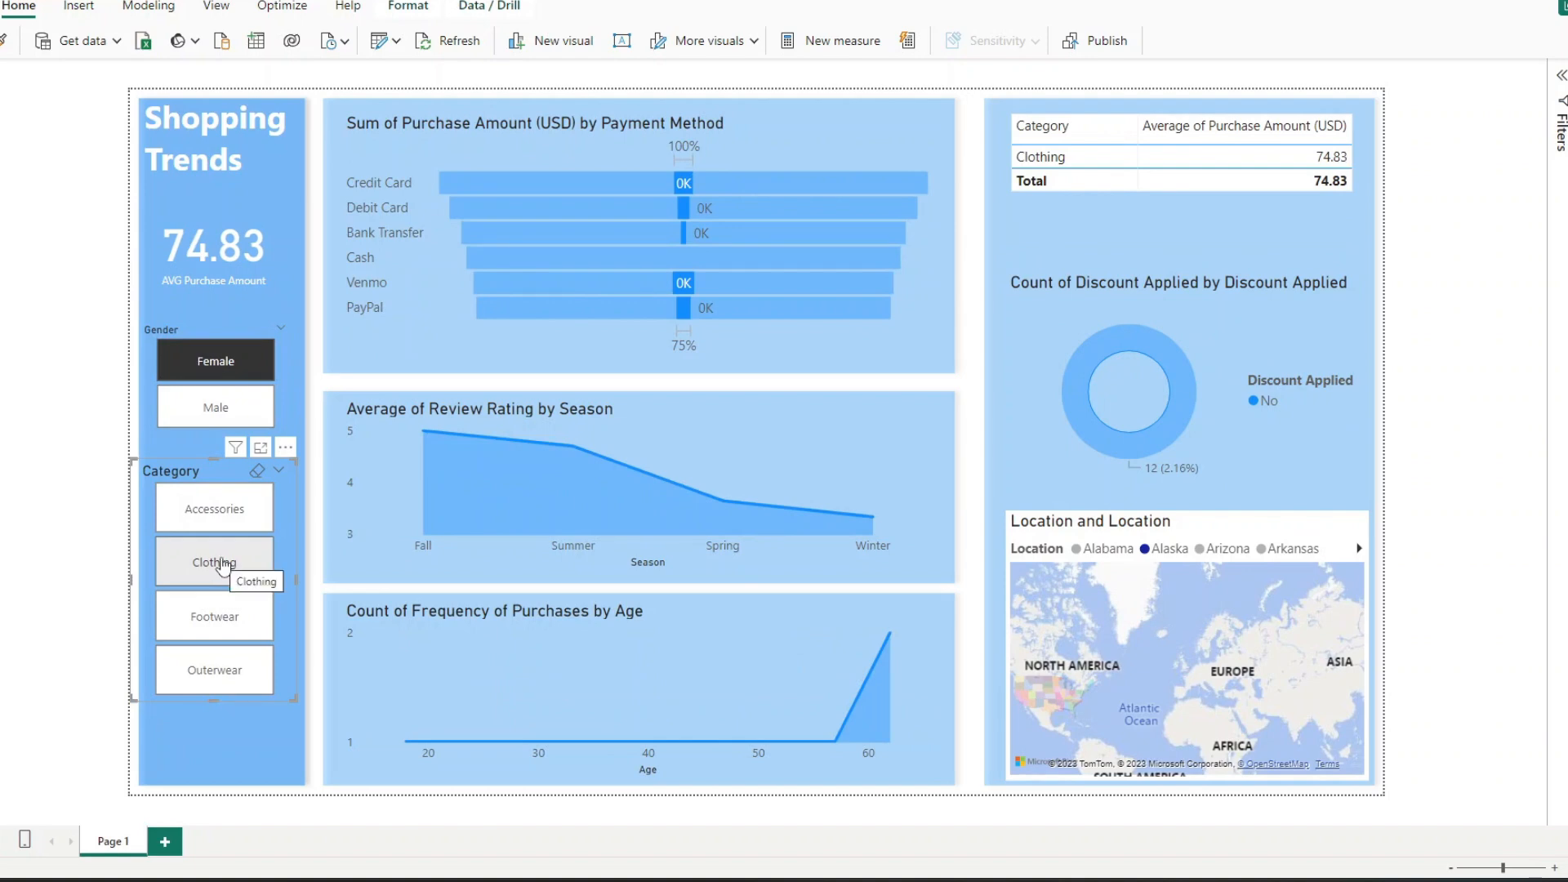
# Clear the Female, Clothing and Alaska selections from the report
pyautogui.click(235, 366)
pyautogui.click(217, 561)
pyautogui.click(1173, 550)
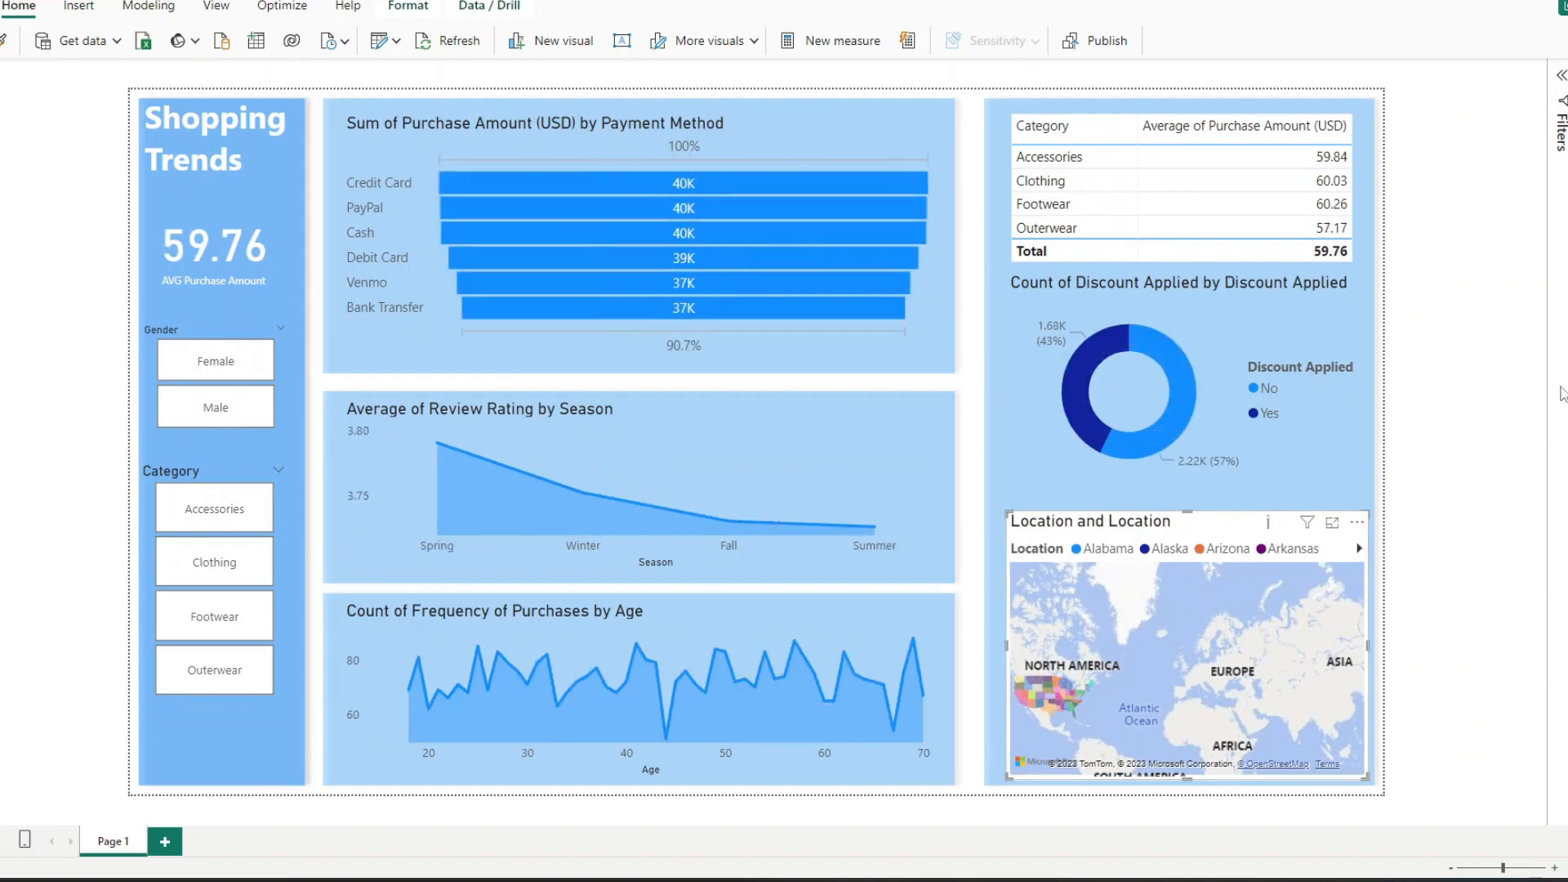